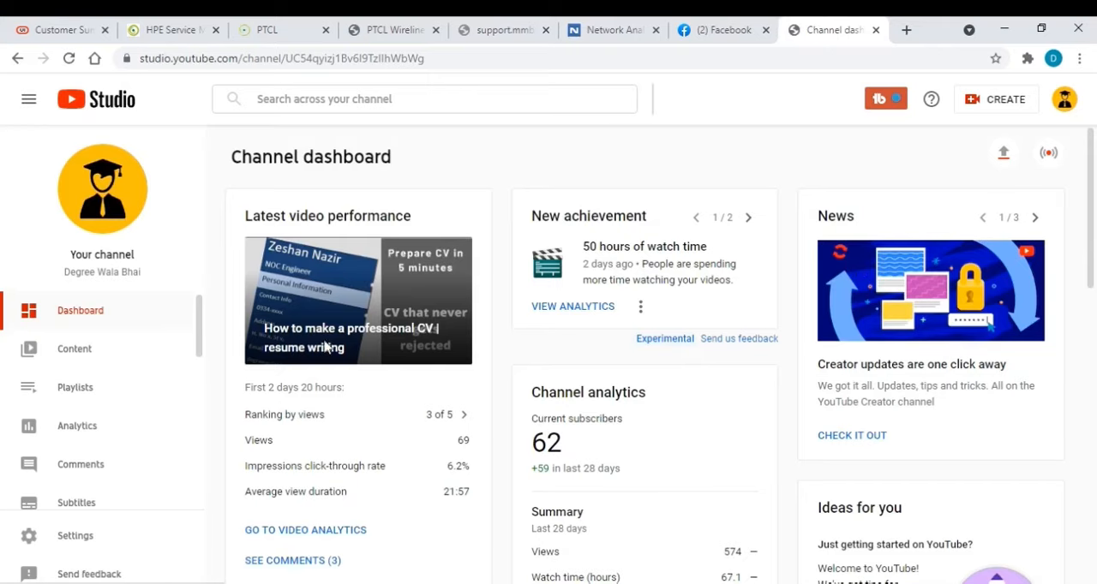
# Look over the channel dashboard and open the channel's list of uploaded videos
pyautogui.scroll(-1, 392, 320)
pyautogui.scroll(-4, 393, 320)
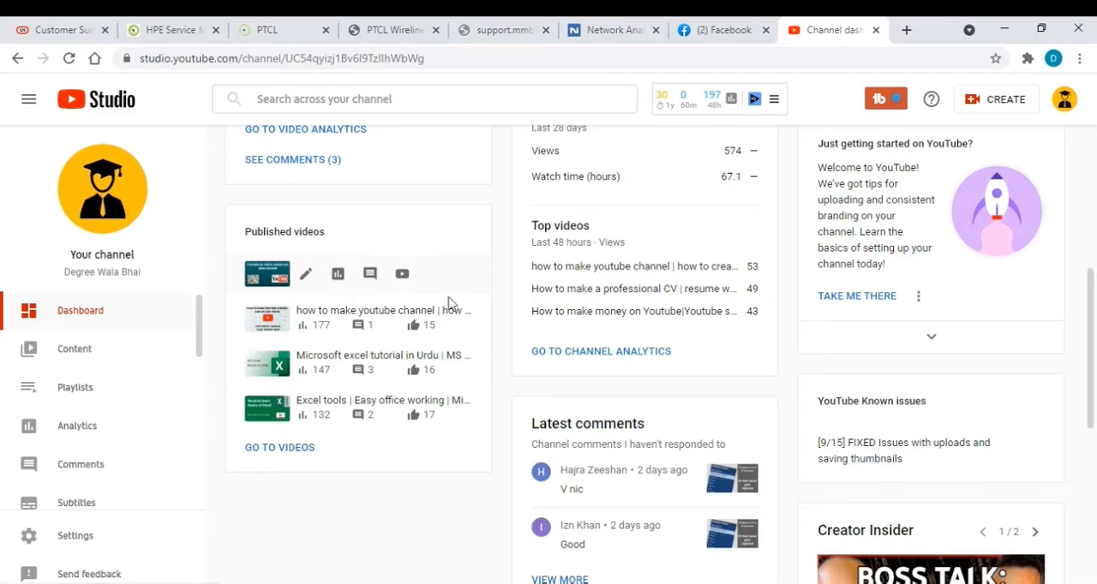
pyautogui.scroll(1, 409, 353)
pyautogui.scroll(4, 406, 347)
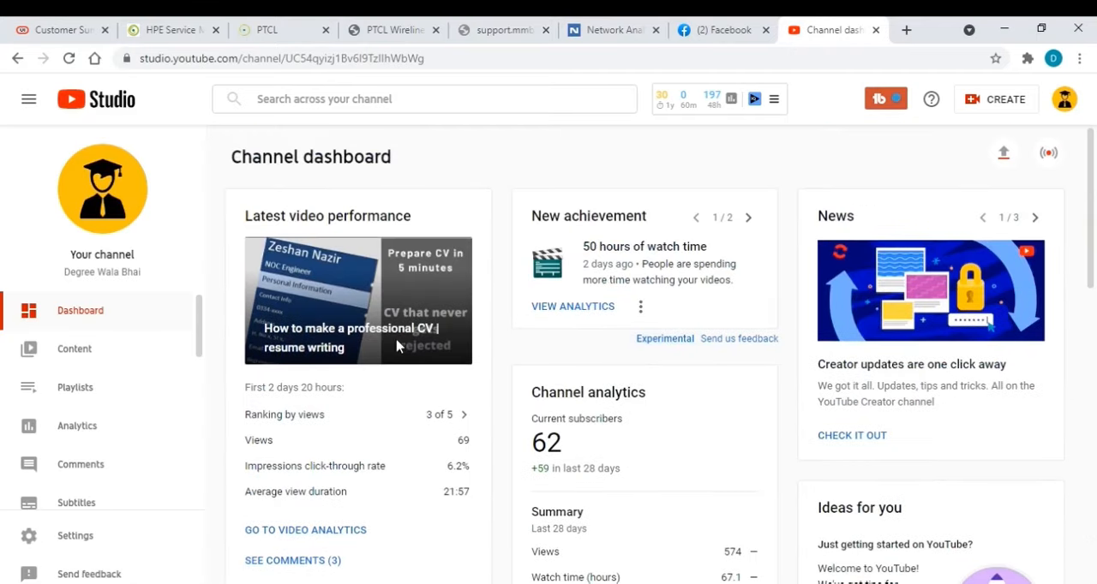
pyautogui.click(108, 358)
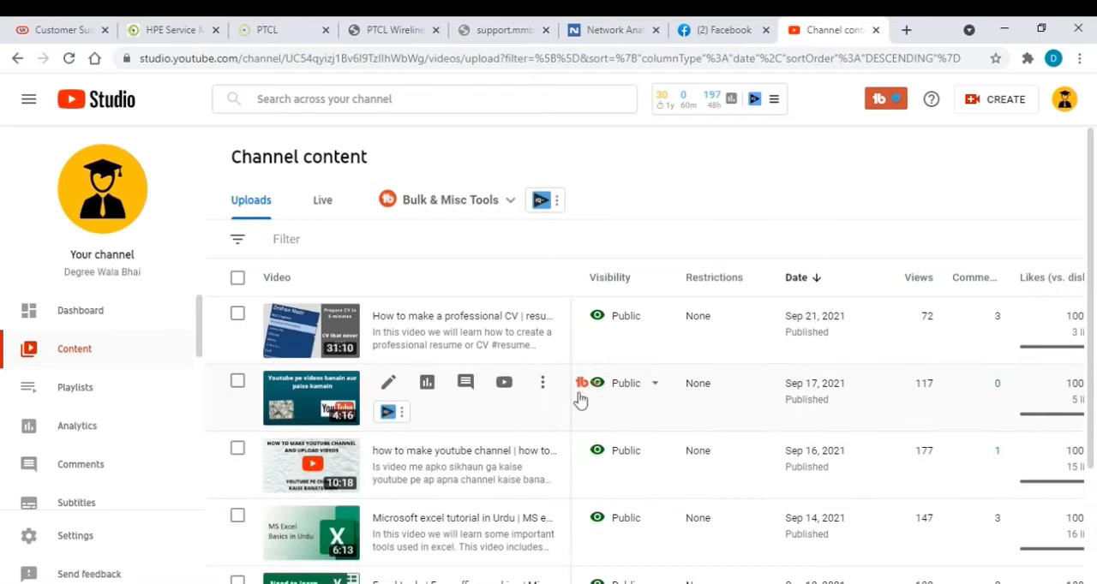
# Promote the Sep 17, 2021 video about making money on YouTube and get started with its Google Ads campaign
pyautogui.click(545, 386)
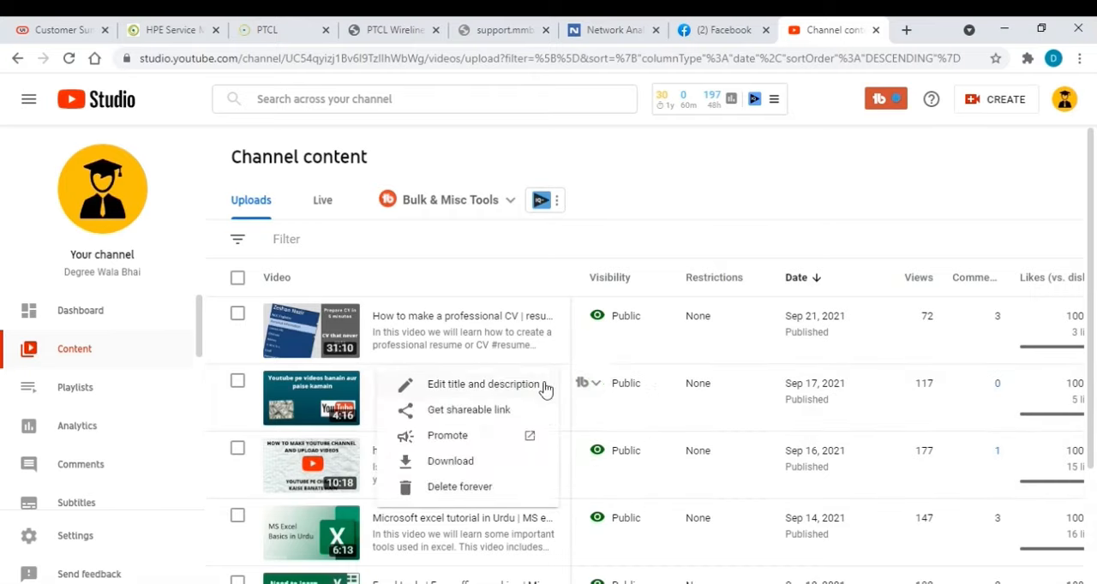
pyautogui.click(444, 438)
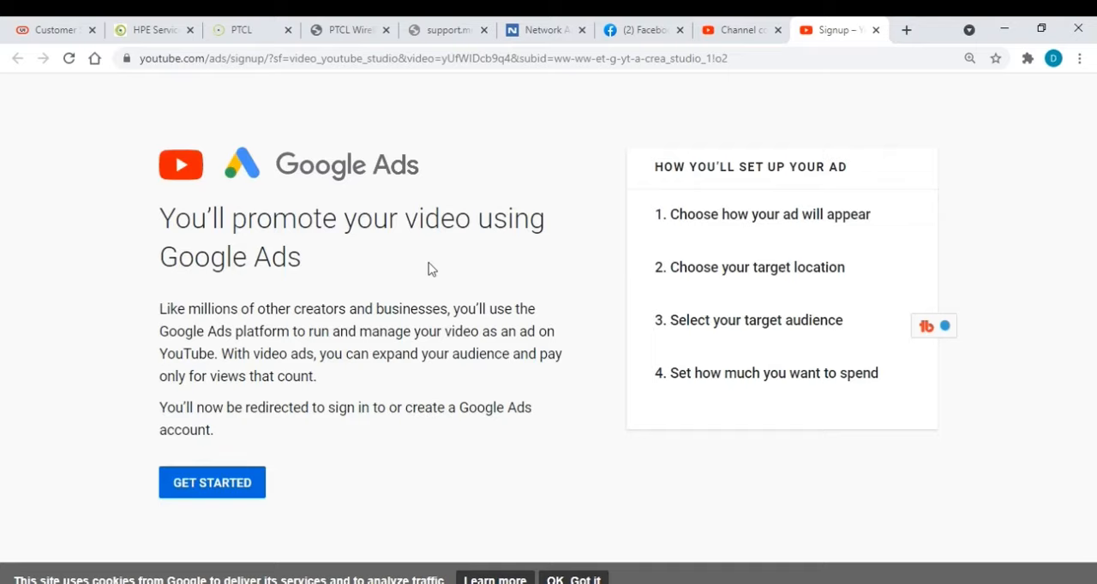
pyautogui.click(227, 493)
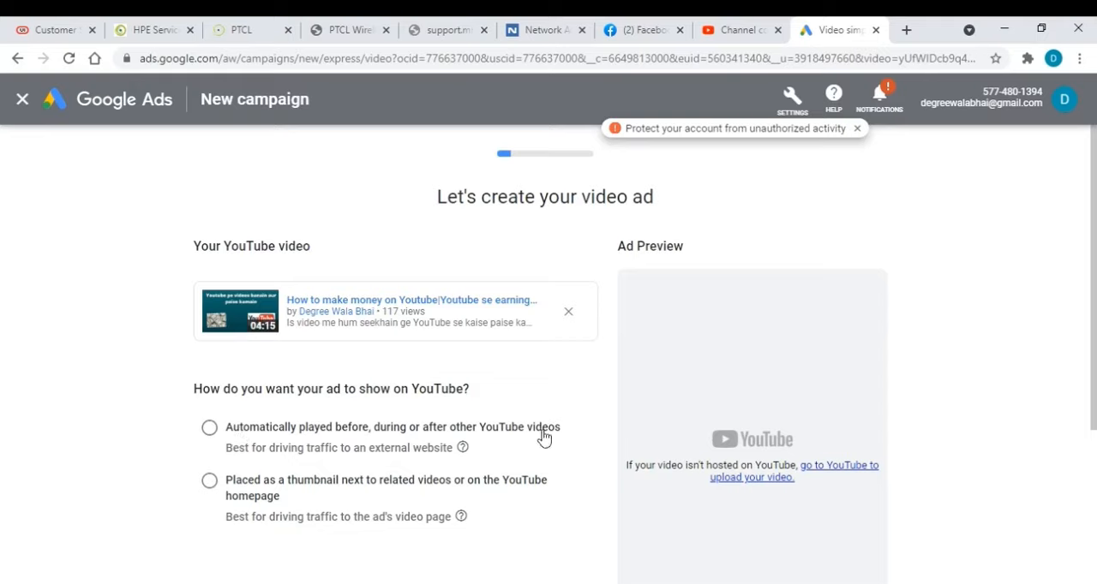
# Place the ad as a thumbnail next to related videos or on the YouTube homepage, and preview it for desktop
pyautogui.click(209, 430)
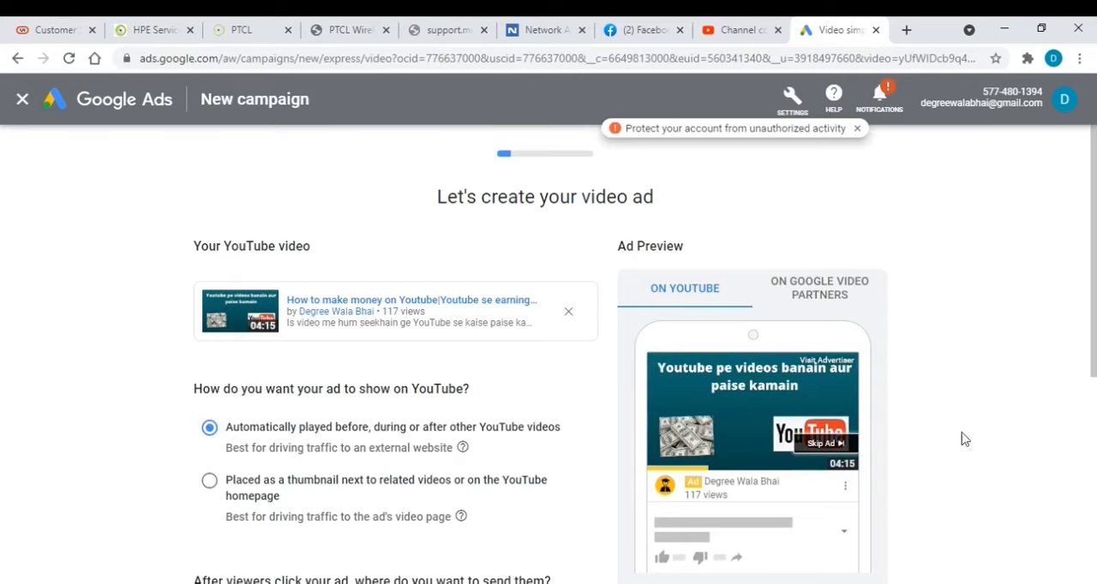
pyautogui.scroll(-1, 954, 436)
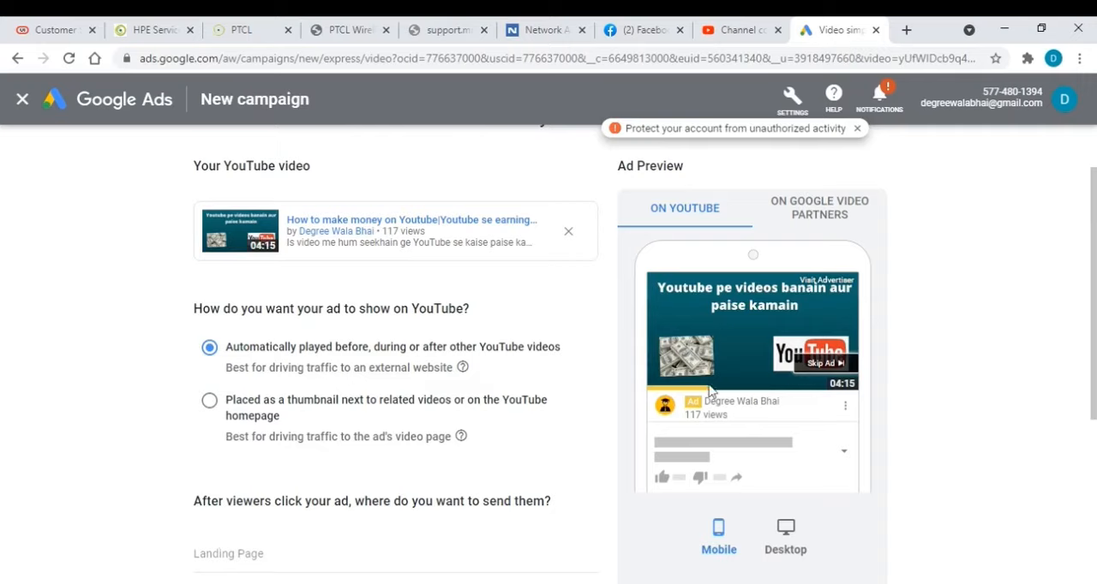
pyautogui.click(208, 407)
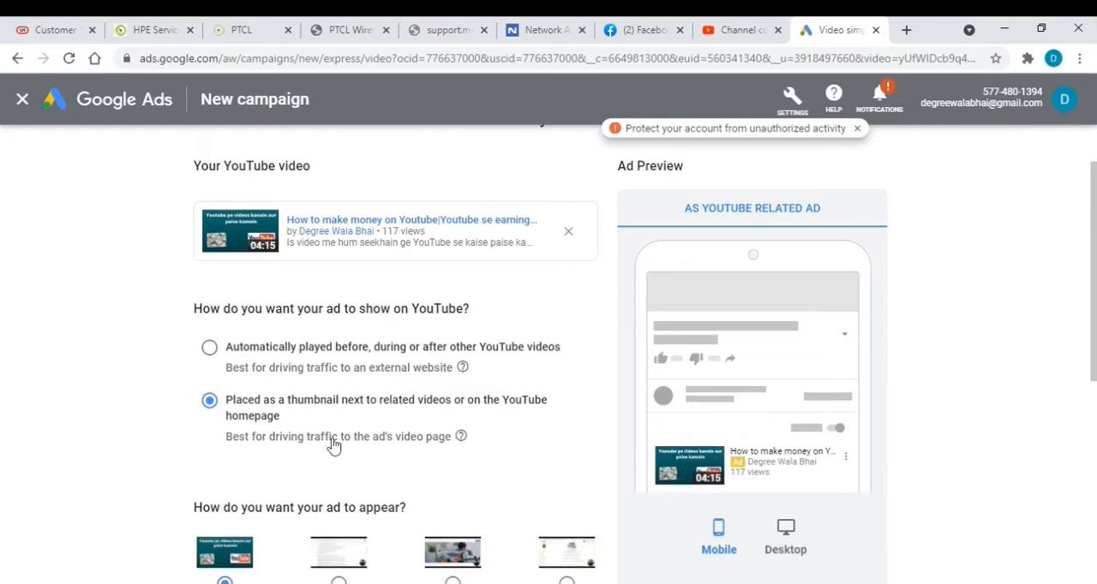
pyautogui.scroll(-1, 809, 462)
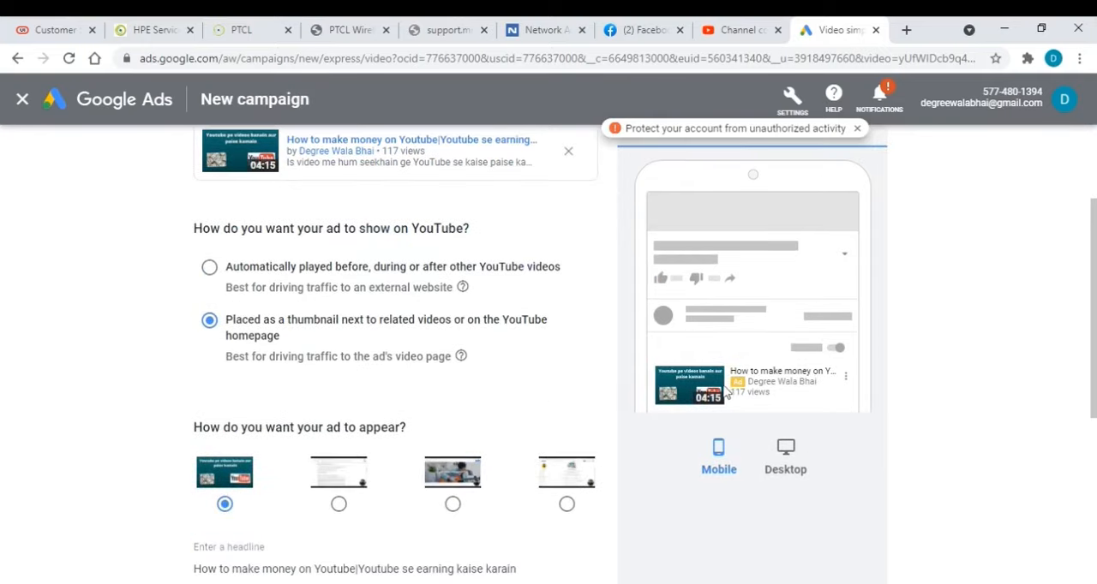
pyautogui.click(783, 459)
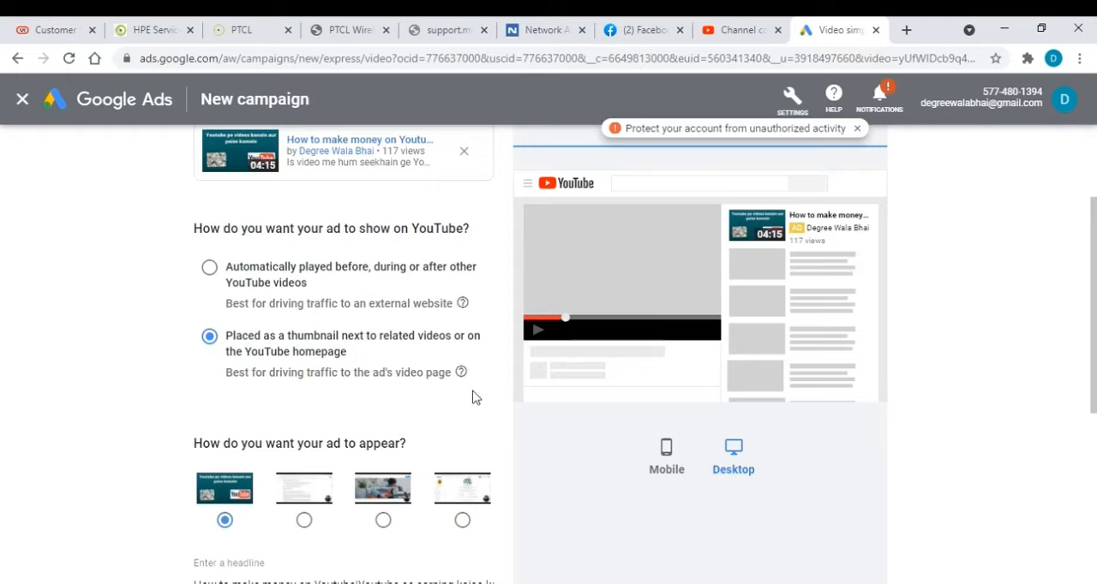
pyautogui.scroll(-2, 472, 397)
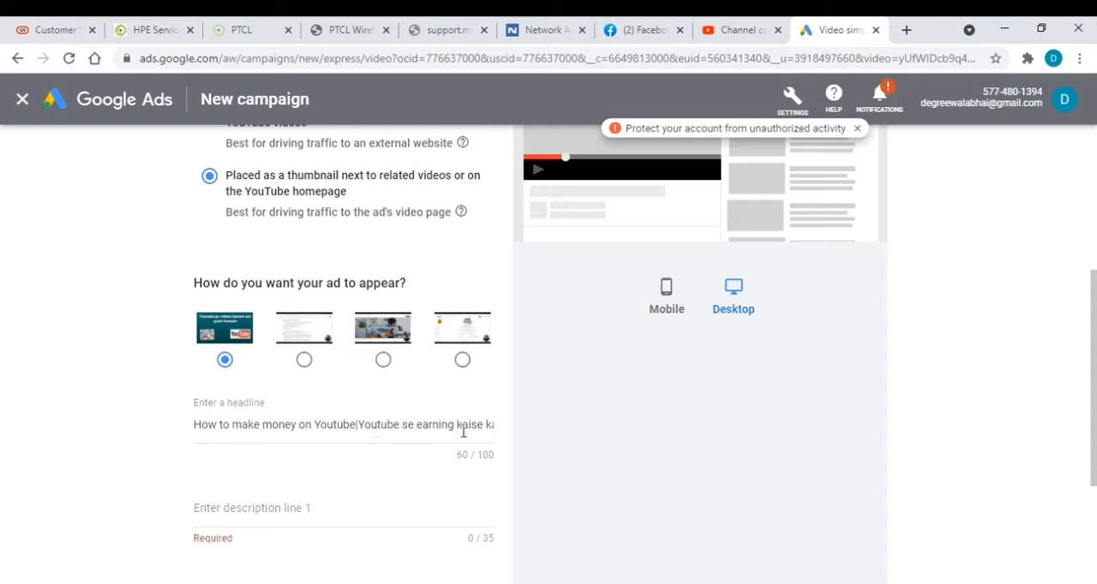
pyautogui.click(271, 507)
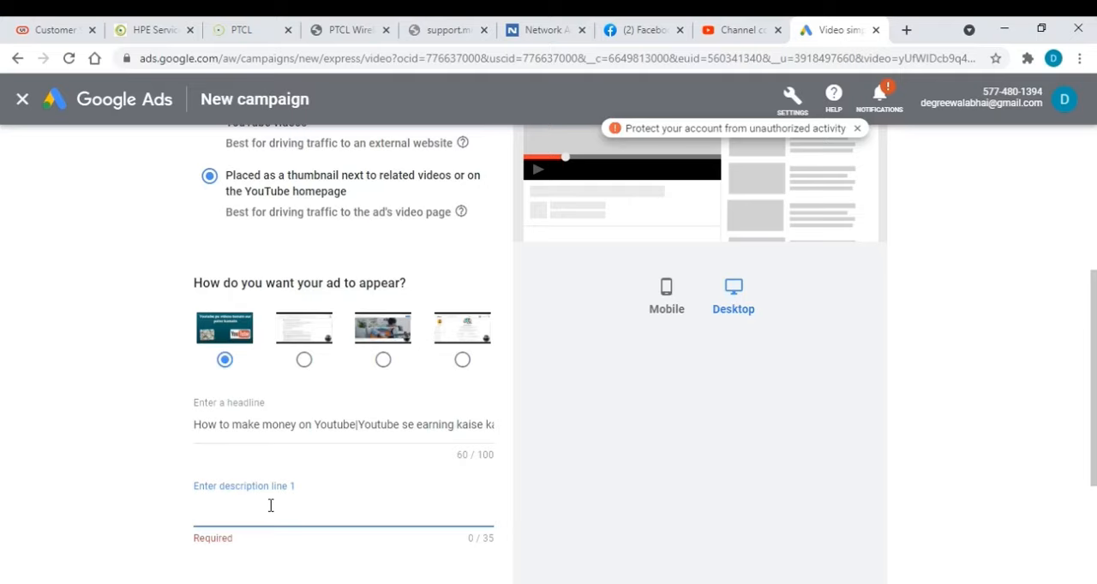
pyautogui.write('In this vi')
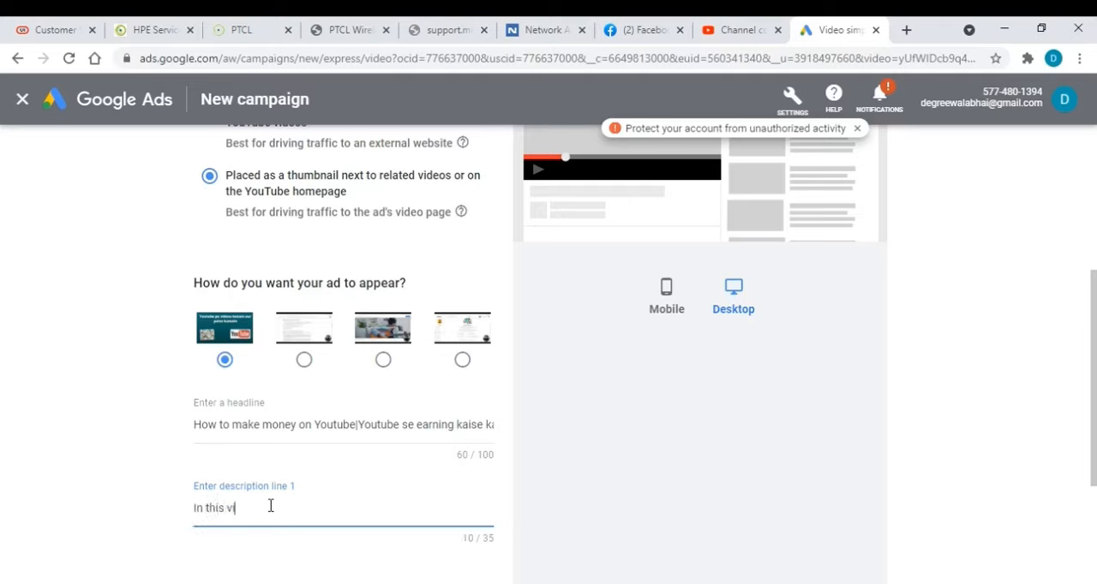
pyautogui.write('deo we will learn how to ea')
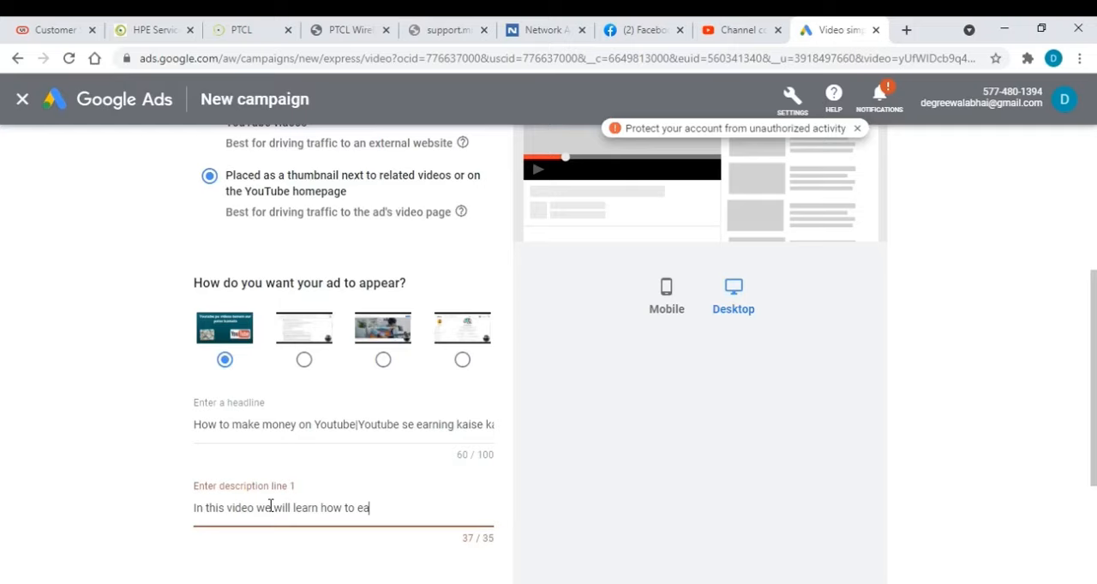
pyautogui.write('rn m')
pyautogui.press('BackSpace')
pyautogui.press('BackSpace')
pyautogui.press('BackSpace')
pyautogui.press('BackSpace')
pyautogui.press('BackSpace')
pyautogui.press('BackSpace')
pyautogui.press('BackSpace')
pyautogui.press('BackSpace')
pyautogui.press('BackSpace')
pyautogui.press('BackSpace')
pyautogui.press('BackSpace')
pyautogui.press('BackSpace')
pyautogui.press('BackSpace')
pyautogui.press('BackSpace')
pyautogui.press('BackSpace')
pyautogui.press('BackSpace')
pyautogui.press('BackSpace')
pyautogui.press('BackSpace')
pyautogui.press('BackSpace')
pyautogui.press('BackSpace')
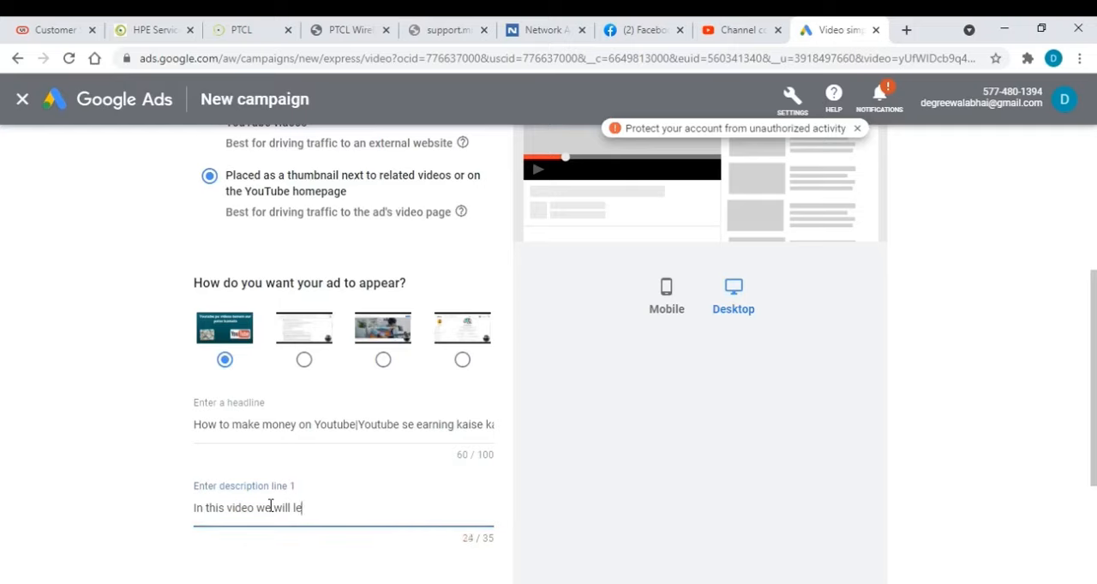
pyautogui.press('BackSpace')
pyautogui.press('BackSpace')
pyautogui.press('BackSpace')
pyautogui.press('BackSpace')
pyautogui.press('BackSpace')
pyautogui.press('BackSpace')
pyautogui.press('BackSpace')
pyautogui.press('BackSpace')
pyautogui.press('BackSpace')
pyautogui.press('BackSpace')
pyautogui.press('BackSpace')
pyautogui.press('BackSpace')
pyautogui.press('BackSpace')
pyautogui.press('BackSpace')
pyautogui.press('BackSpace')
pyautogui.press('BackSpace')
pyautogui.press('BackSpace')
pyautogui.press('BackSpace')
# Enter "Ways to earn money on youtube" as description line 1 of the ad
pyautogui.write('Ways to r')
pyautogui.press('BackSpace')
pyautogui.press('BackSpace')
pyautogui.write('ear')
pyautogui.write('rn monet')
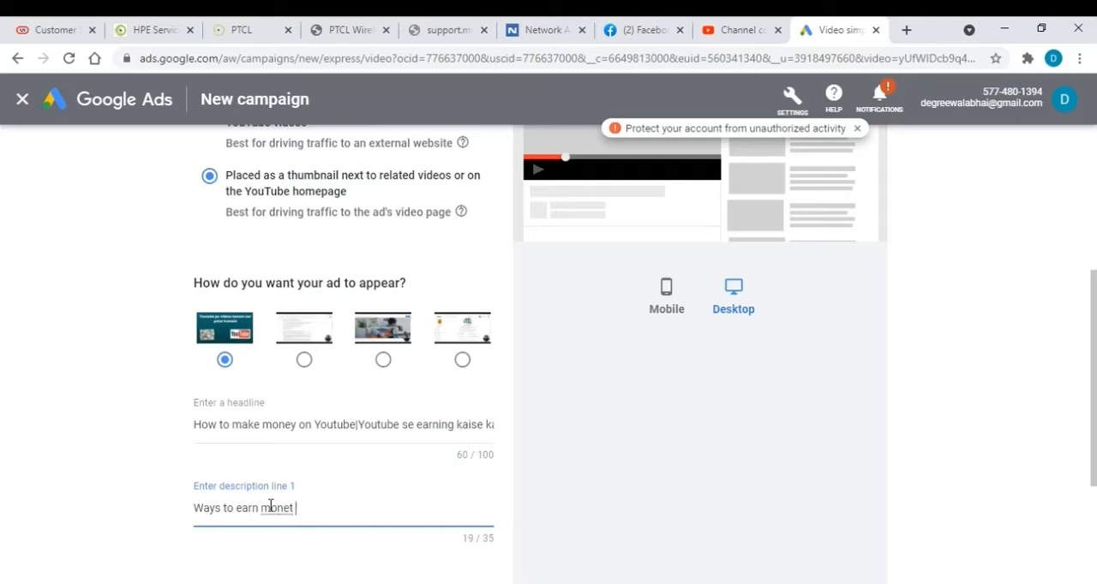
pyautogui.press('BackSpace')
pyautogui.write('y on youtube')
# Enter "Upload videos on youtube and earn" as description line 2 of the ad
pyautogui.scroll(-1, 360, 518)
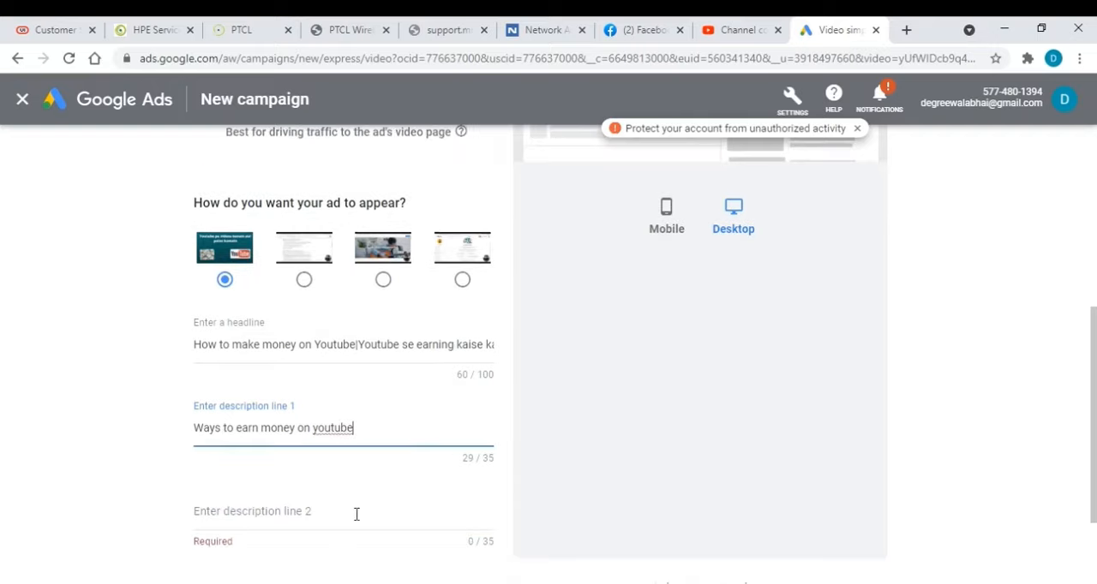
pyautogui.click(330, 510)
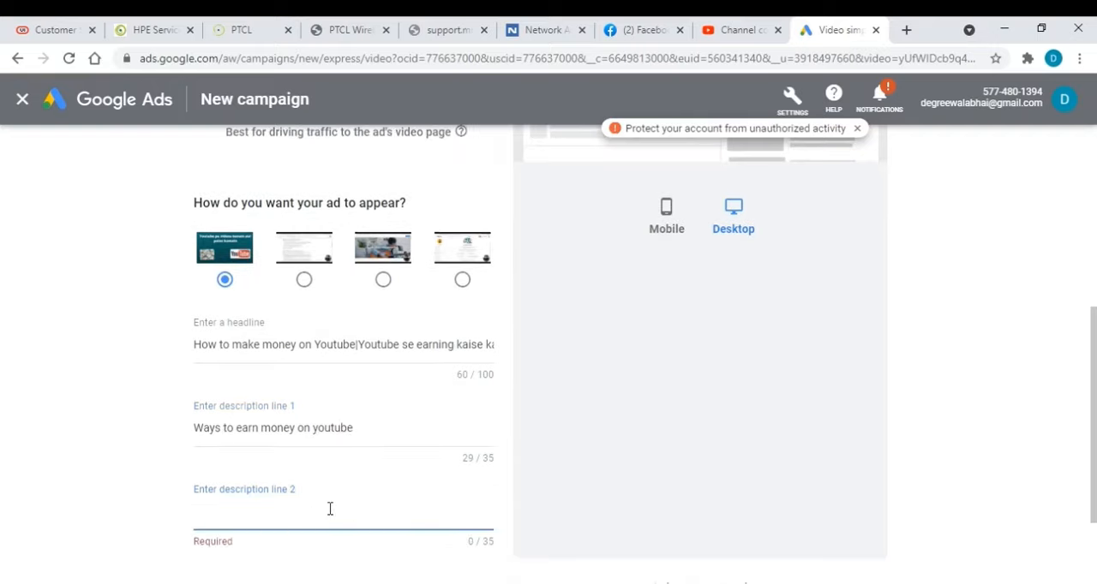
pyautogui.write('Upload vi')
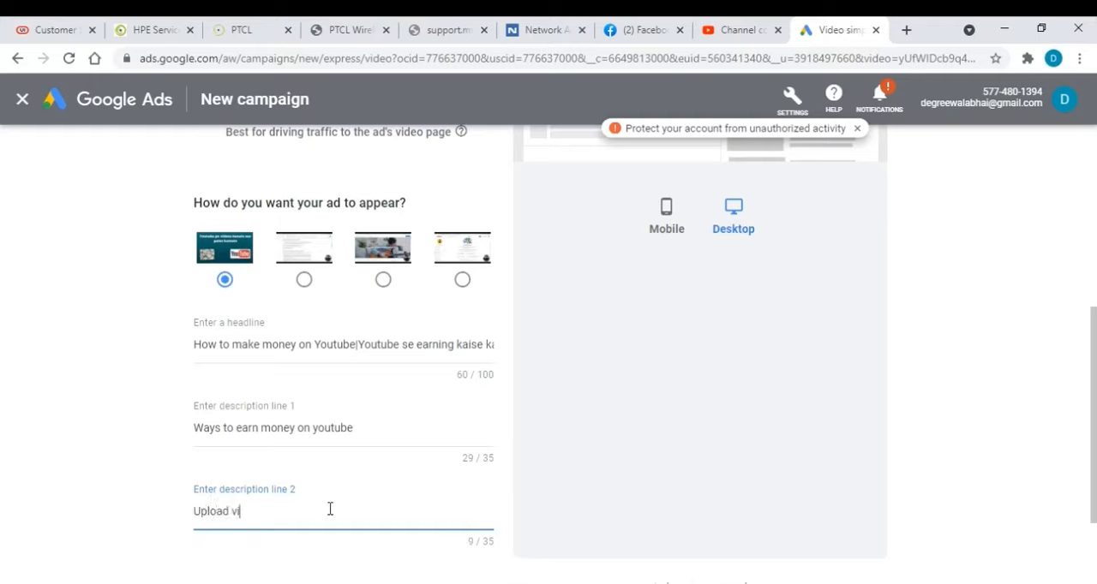
pyautogui.write('deos on youtuve')
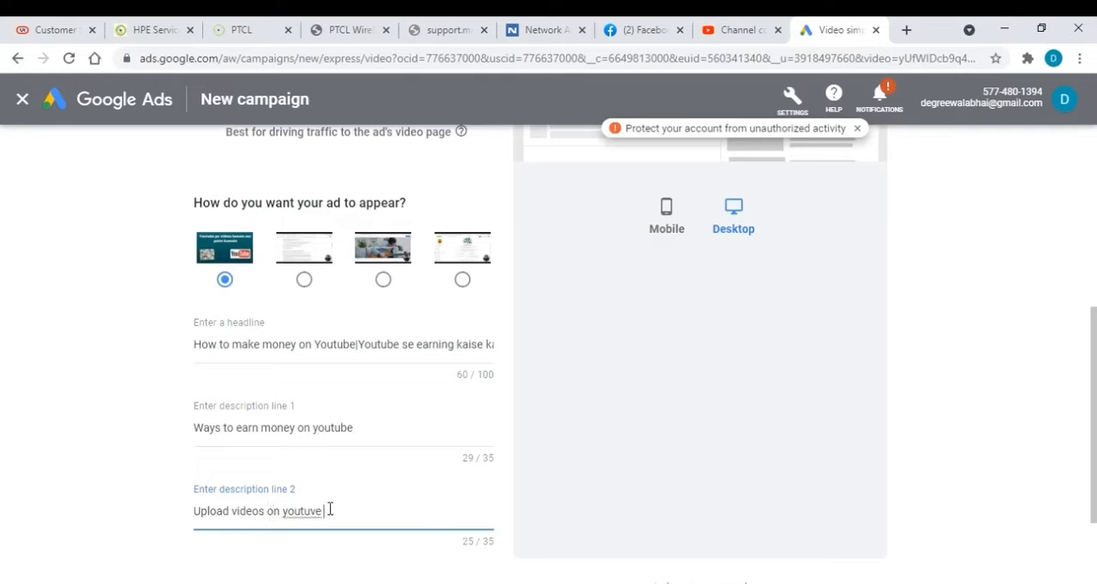
pyautogui.press('BackSpace')
pyautogui.press('BackSpace')
pyautogui.press('BackSpace')
pyautogui.write('be andd earn')
# Review the completed ad form and try to continue to the next stage of the campaign setup
pyautogui.scroll(-1, 352, 484)
pyautogui.scroll(-1, 353, 478)
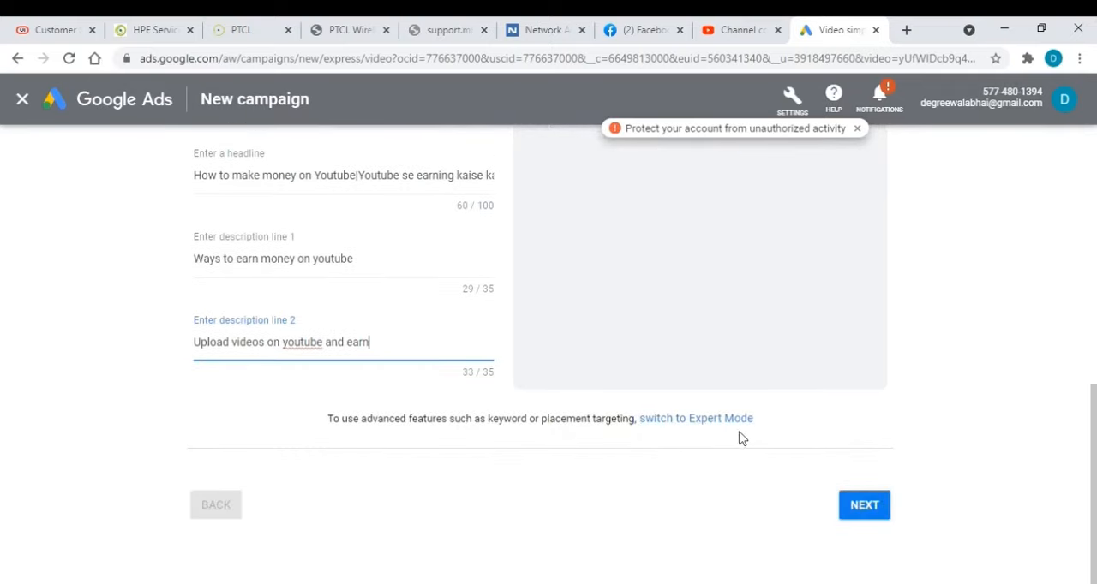
pyautogui.scroll(6, 739, 462)
pyautogui.scroll(1, 739, 540)
pyautogui.scroll(-6, 815, 483)
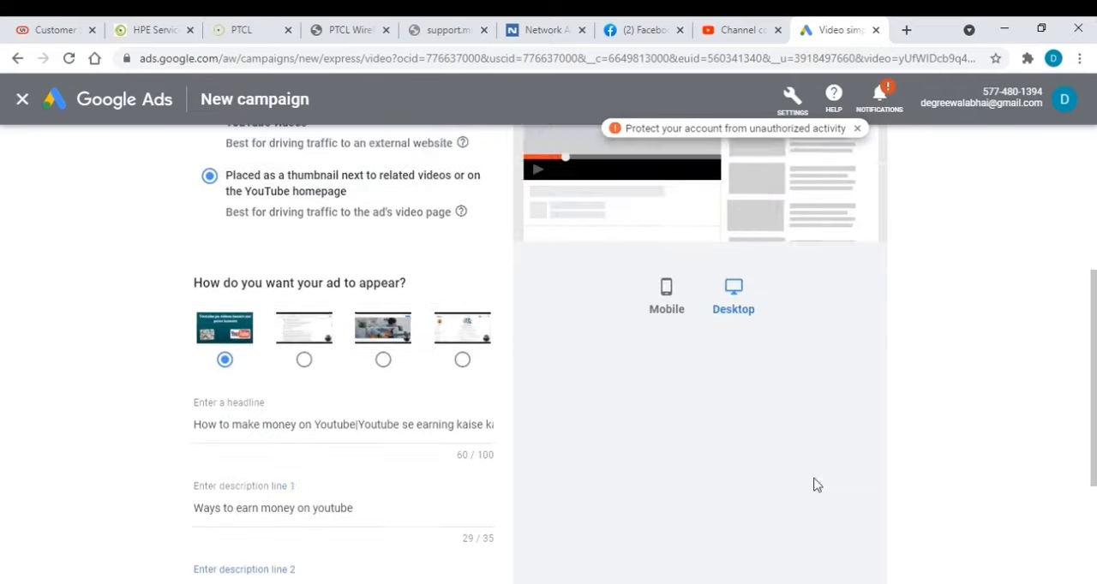
pyautogui.click(865, 505)
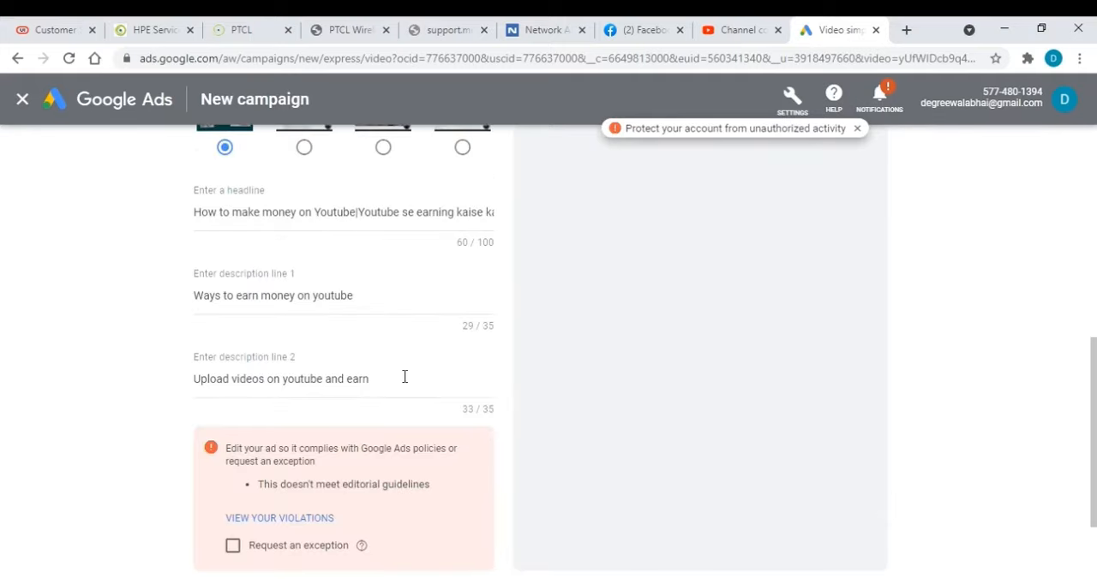
# View the details of the ad's policy violations and close them again
pyautogui.scroll(6, 404, 377)
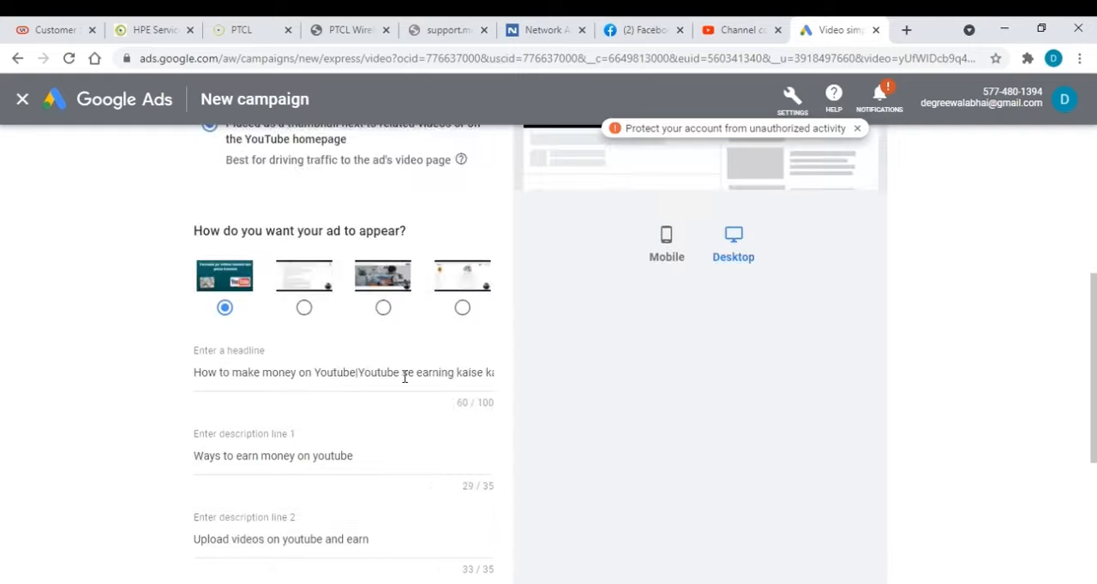
pyautogui.scroll(-5, 407, 383)
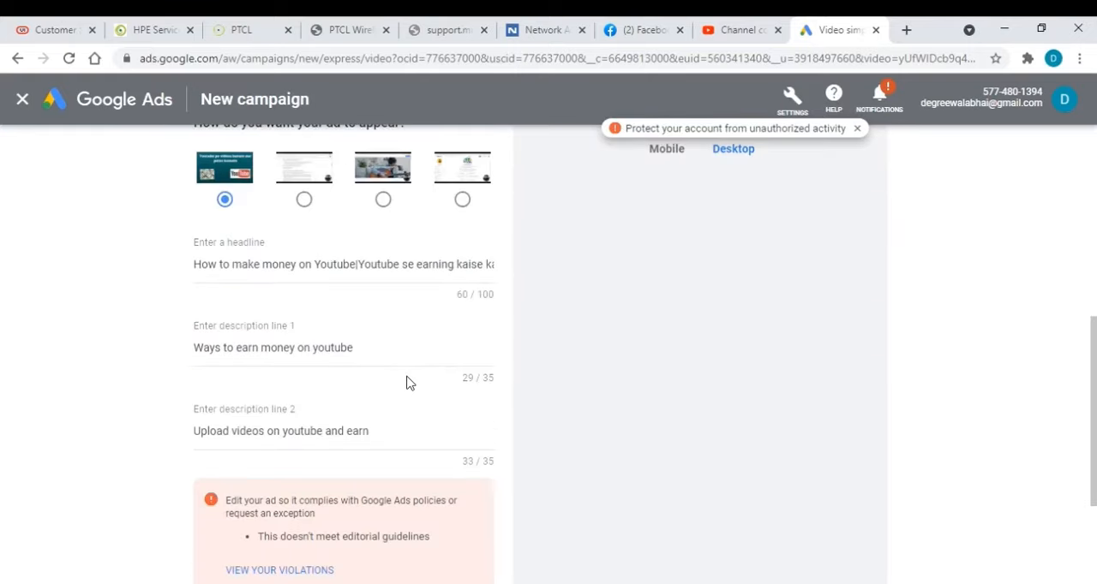
pyautogui.scroll(-1, 407, 383)
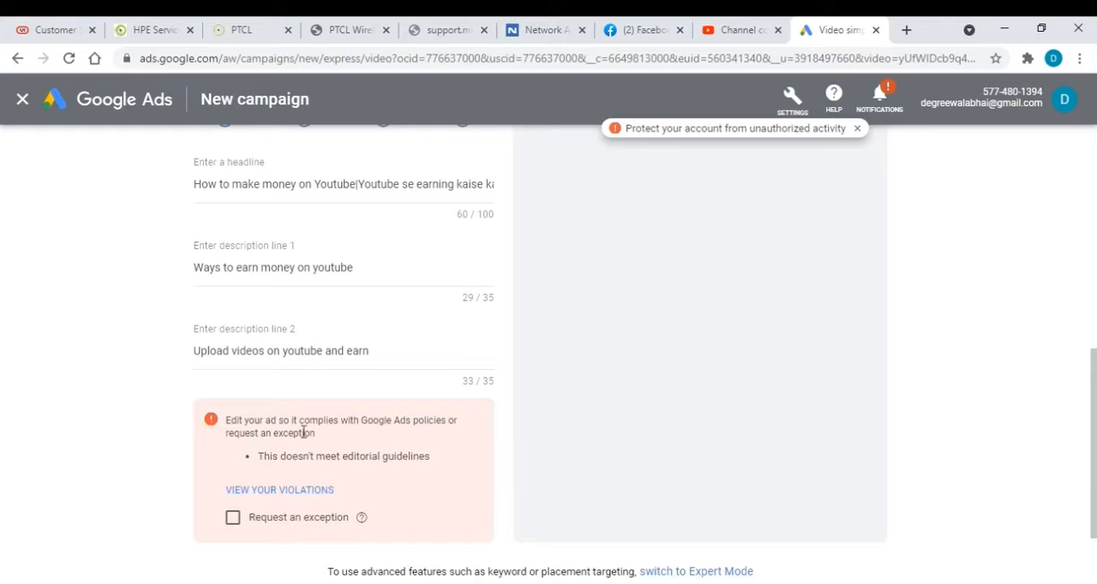
pyautogui.click(259, 490)
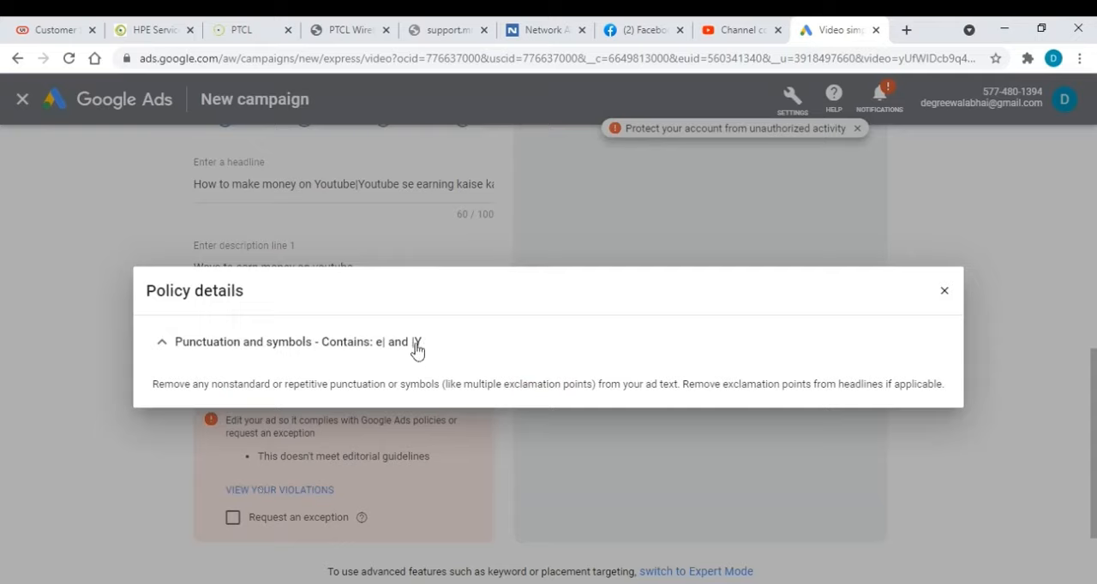
pyautogui.click(944, 290)
pyautogui.scroll(5, 257, 360)
pyautogui.scroll(-4, 340, 351)
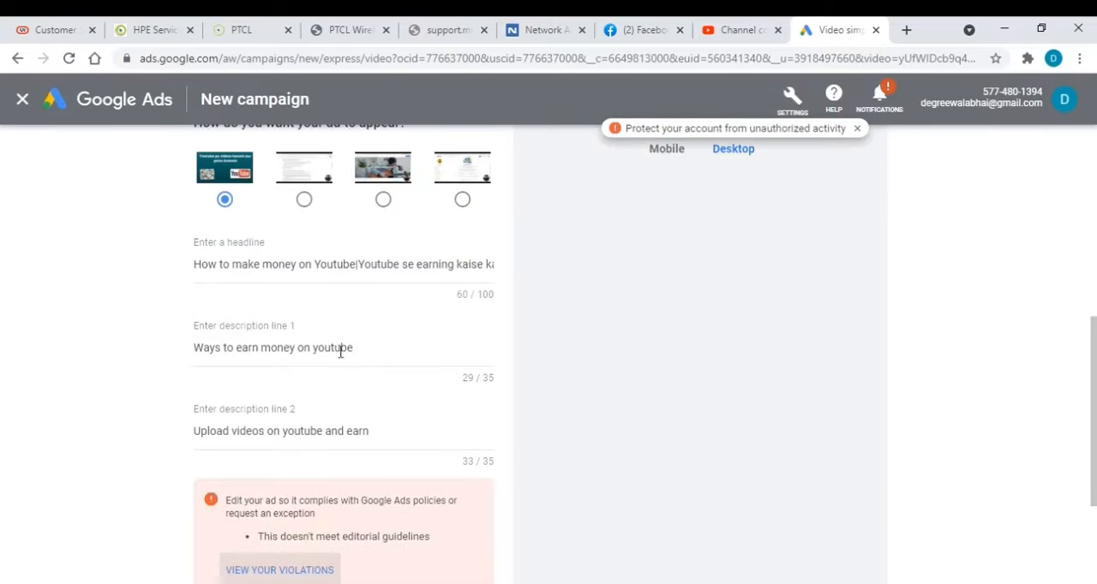
# Shorten the ad headline to "How to make money on Youtube", removing the vertical bar and the text after it
pyautogui.click(361, 264)
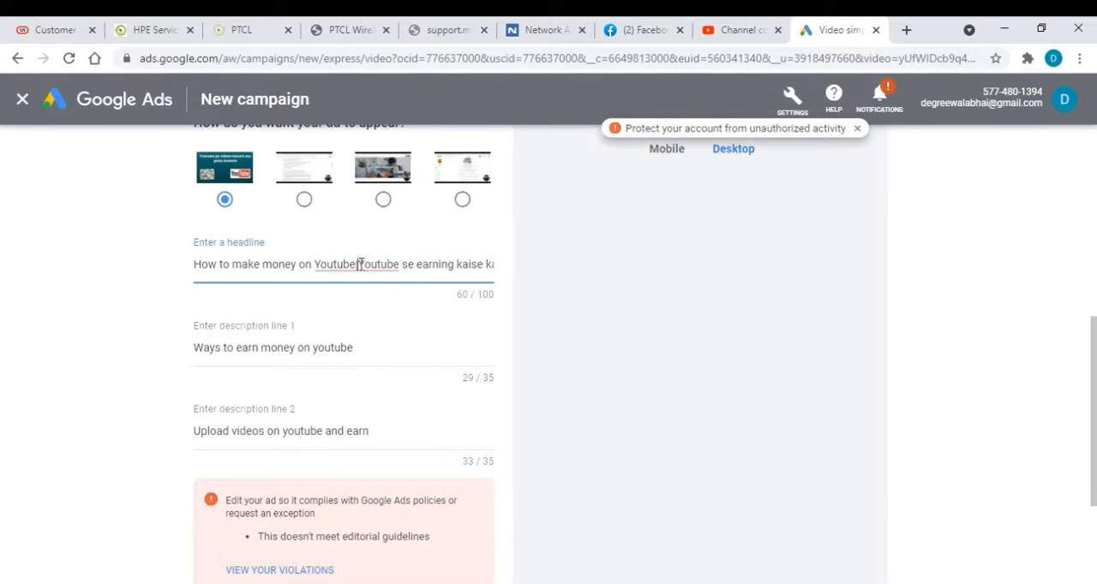
pyautogui.press('Delete')
pyautogui.write('Y')
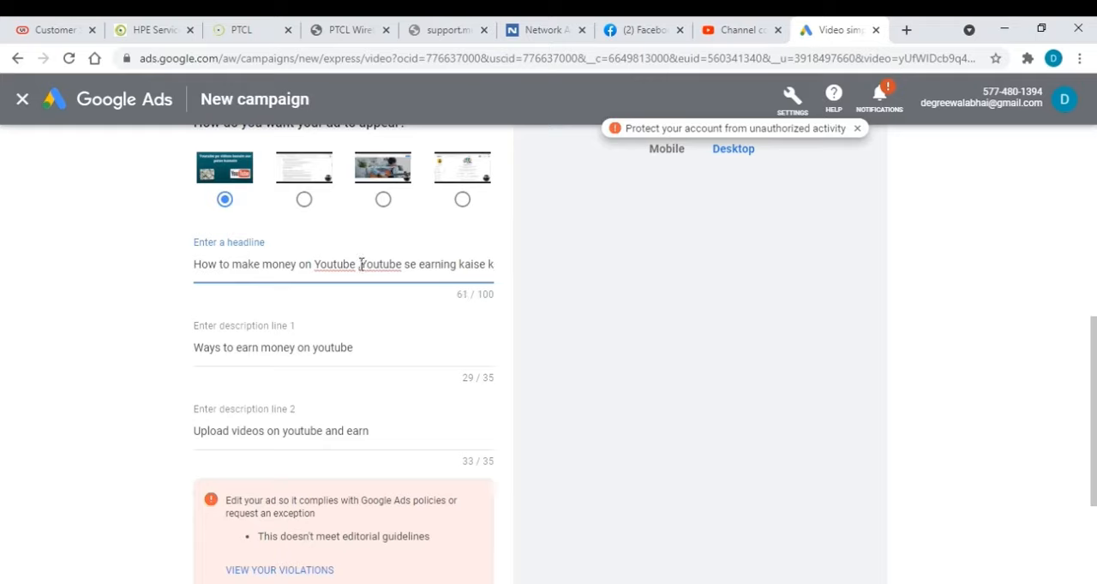
pyautogui.press('Delete')
pyautogui.press('BackSpace')
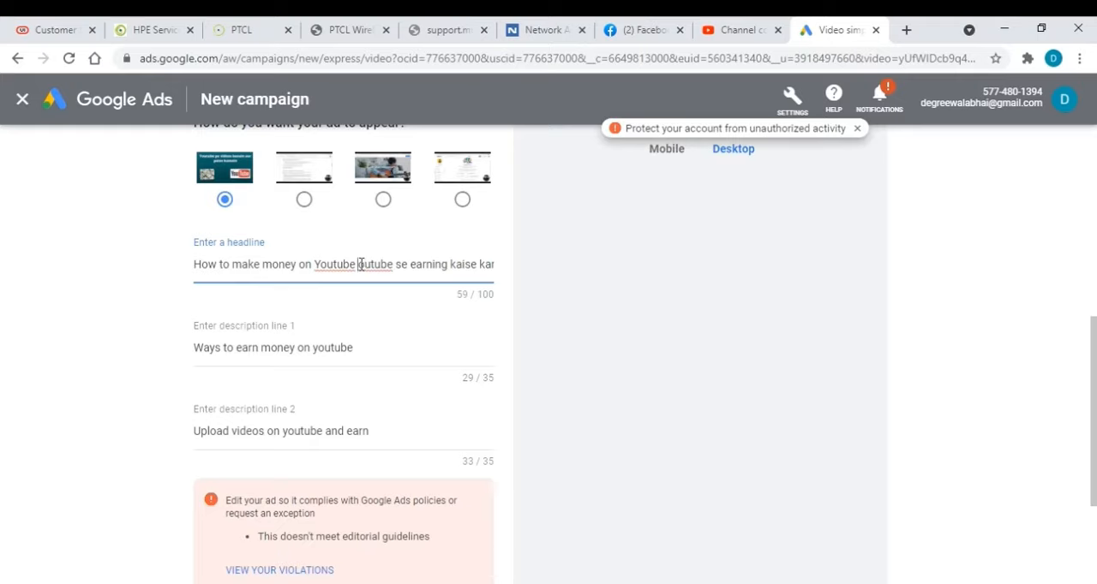
pyautogui.hotkey('ctrl', 'shift', 'Right')
pyautogui.hotkey('ctrl', 'shift', 'Right')
pyautogui.hotkey('ctrl', 'shift', 'Right')
pyautogui.hotkey('ctrl', 'shift', 'Right')
pyautogui.hotkey('ctrl', 'shift', 'Right')
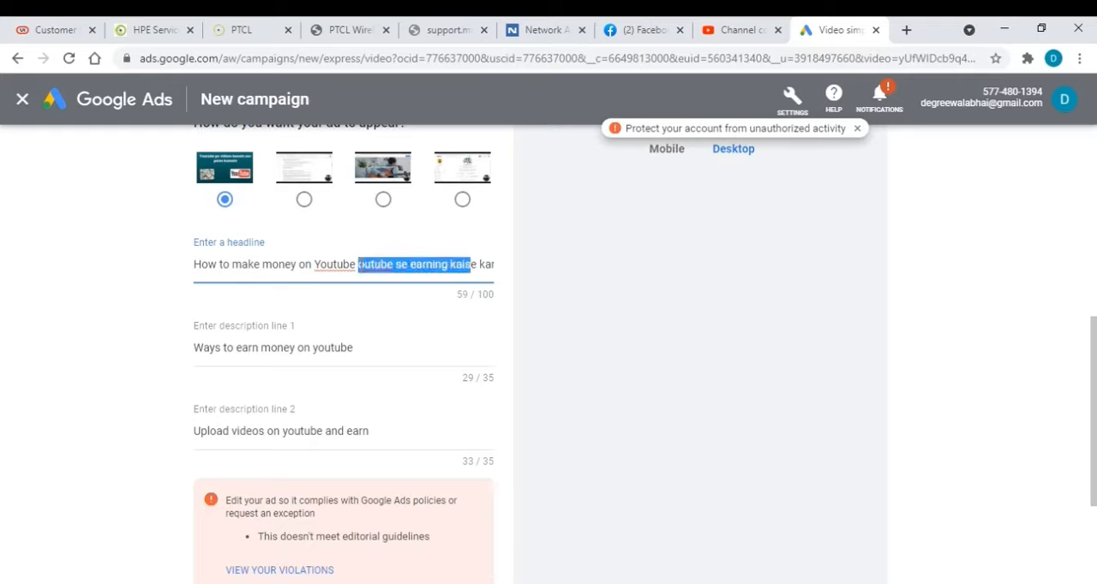
pyautogui.press('BackSpace')
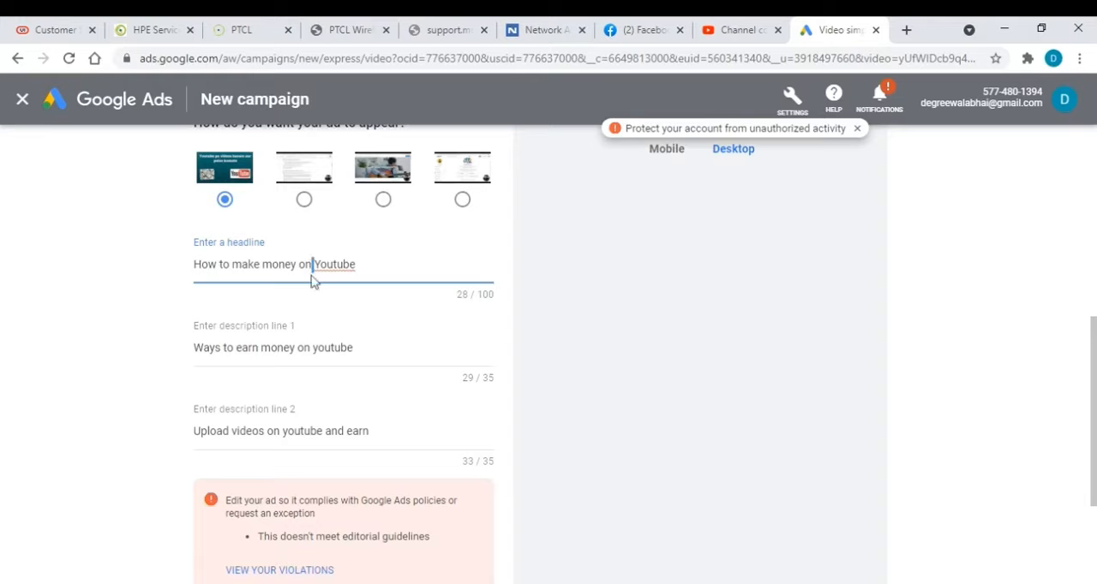
# Reword the ad headline by replacing "on" with "through" and capitalizing the T in "YouTube"
pyautogui.press('BackSpace')
pyautogui.press('BackSpace')
pyautogui.press('BackSpace')
pyautogui.write('through')
pyautogui.click(361, 261)
pyautogui.press('Delete')
pyautogui.write('T')
pyautogui.scroll(-3, 506, 377)
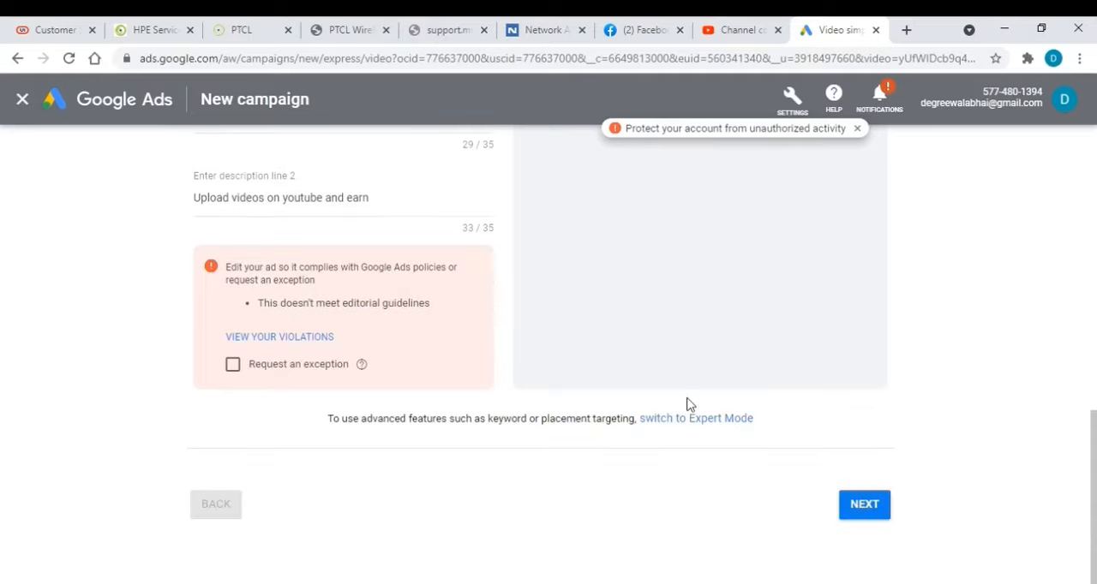
# Submit the ad details and continue to the customer locations and languages stage of the campaign setup
pyautogui.click(864, 505)
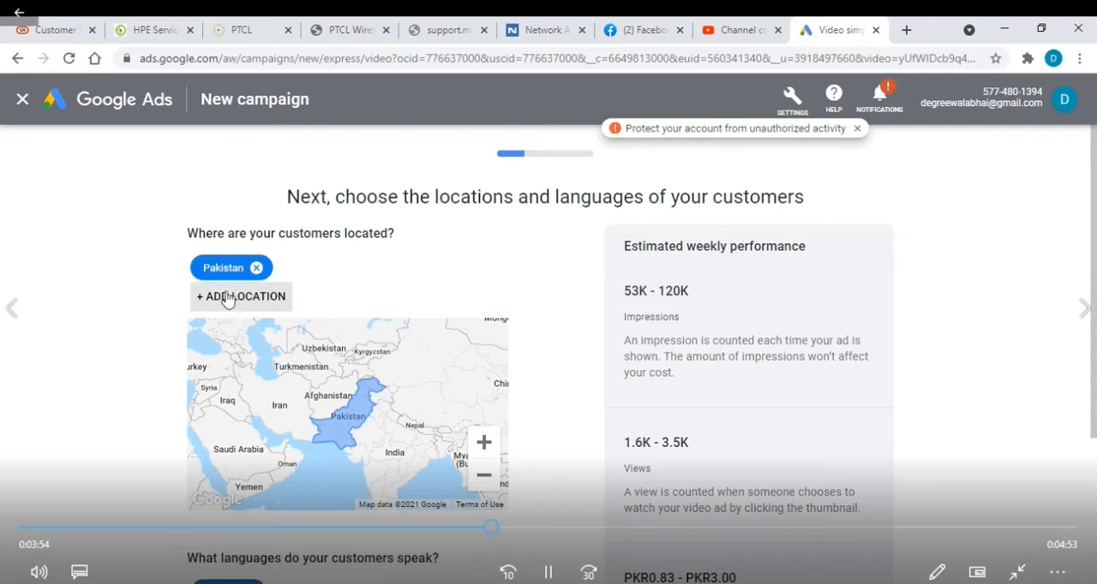
pyautogui.click(561, 574)
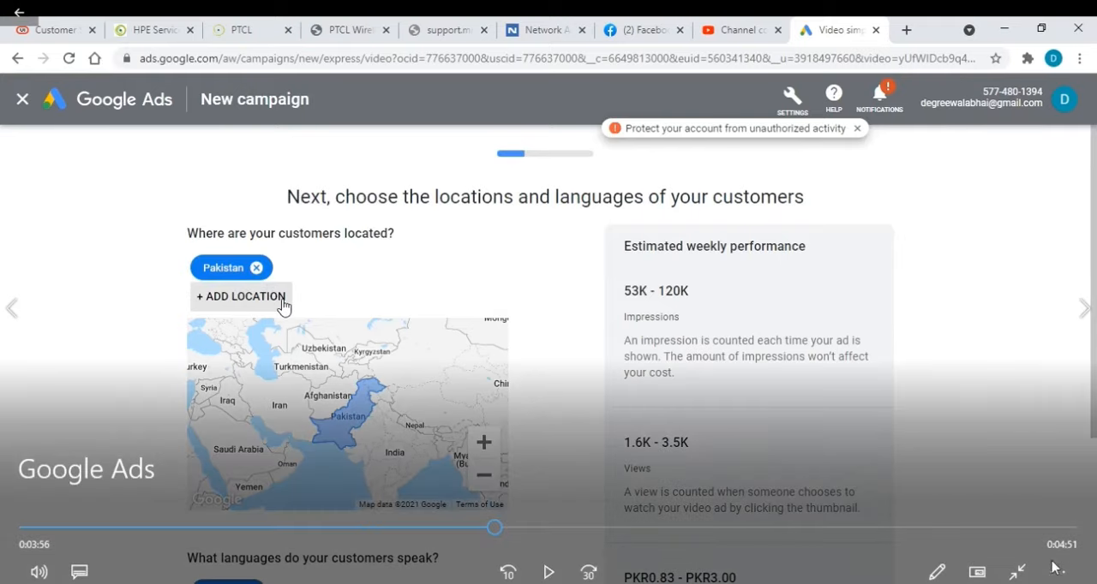
pyautogui.click(1019, 573)
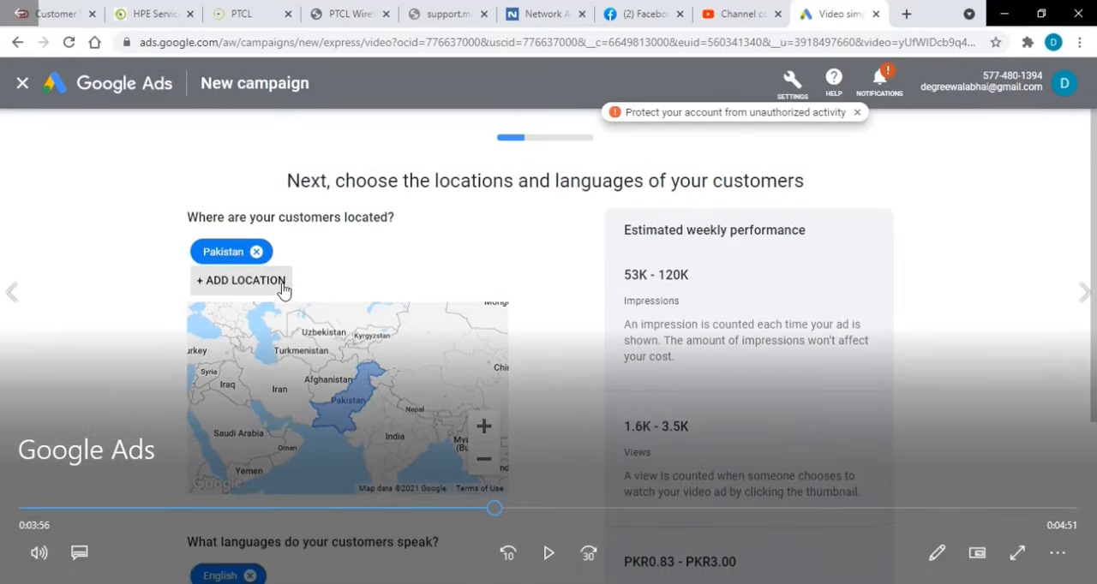
pyautogui.click(549, 552)
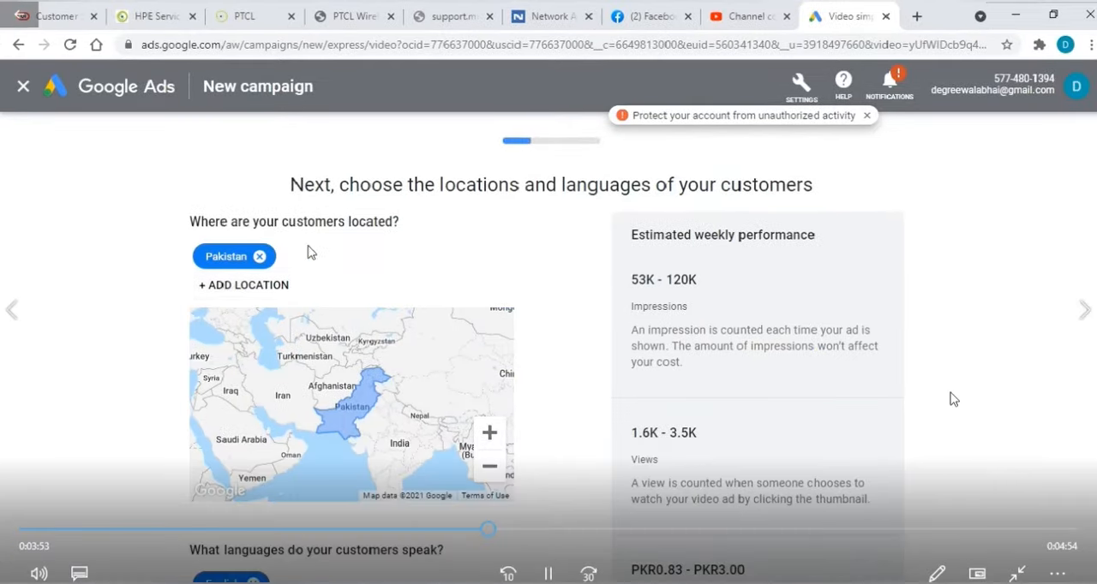
pyautogui.doubleClick(951, 397)
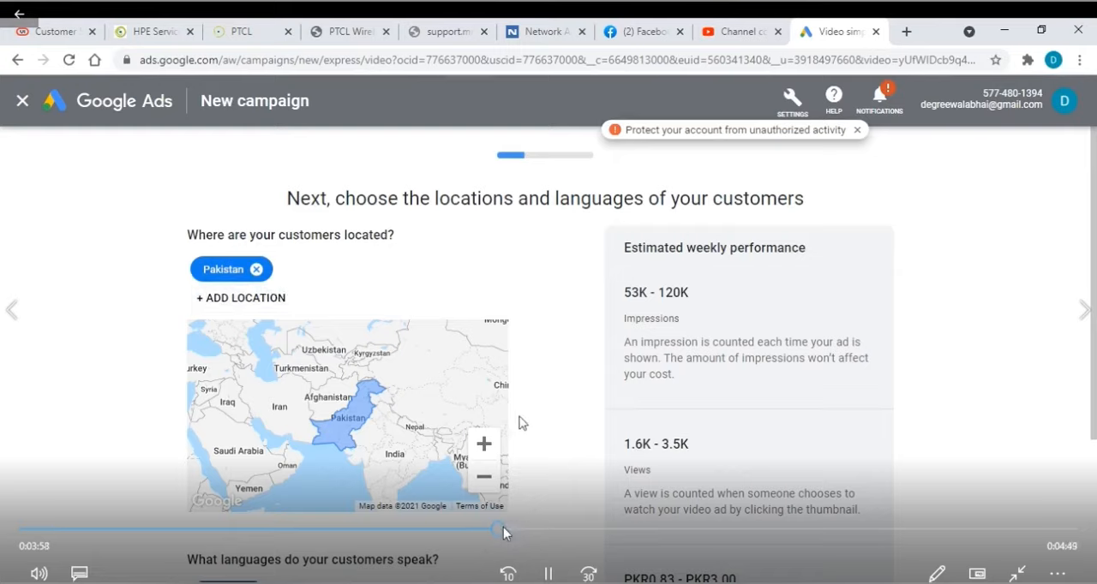
pyautogui.moveTo(503, 532); pyautogui.dragTo(489, 532)
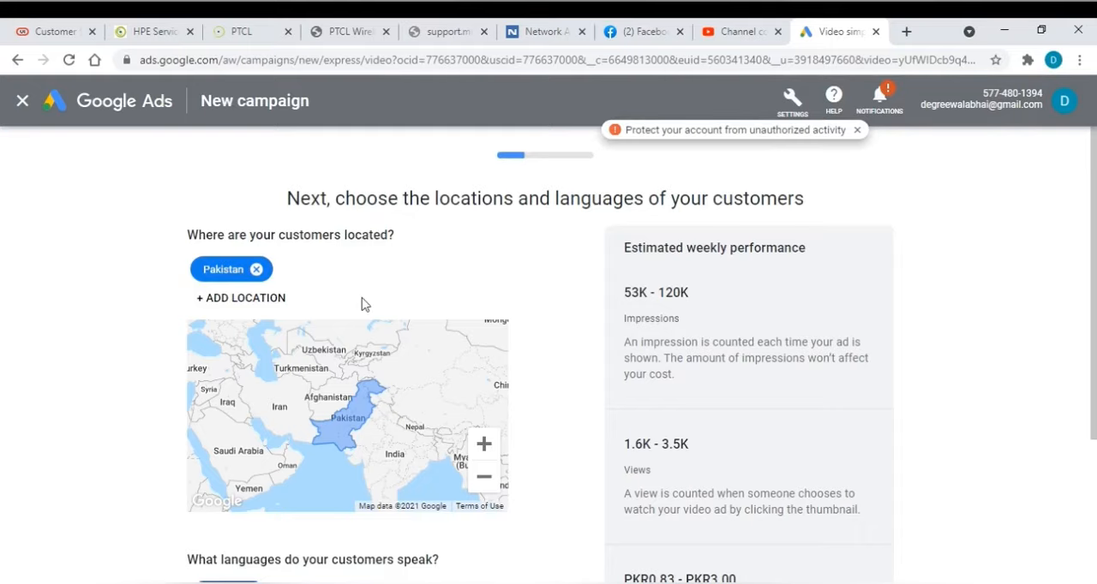
# Add Urdu to the languages the campaign's customers speak, alongside English
pyautogui.scroll(-2, 360, 304)
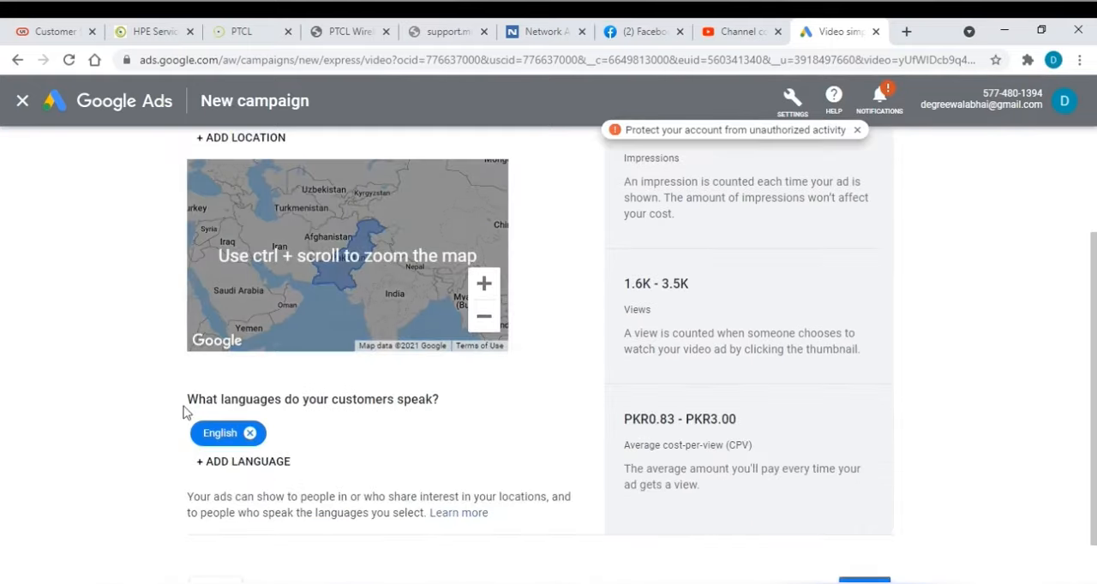
pyautogui.click(230, 462)
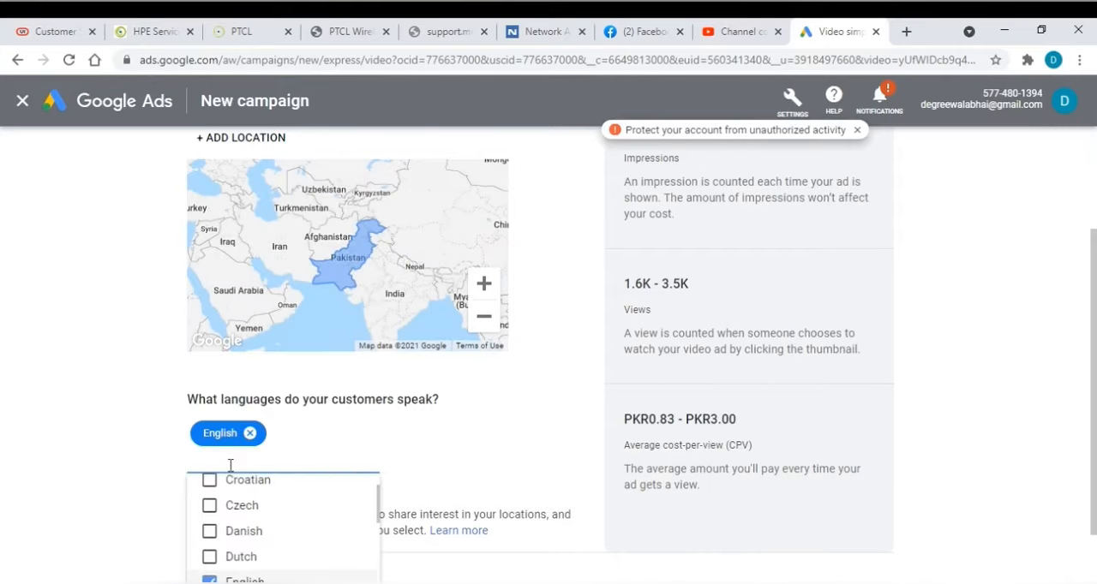
pyautogui.write('urdu')
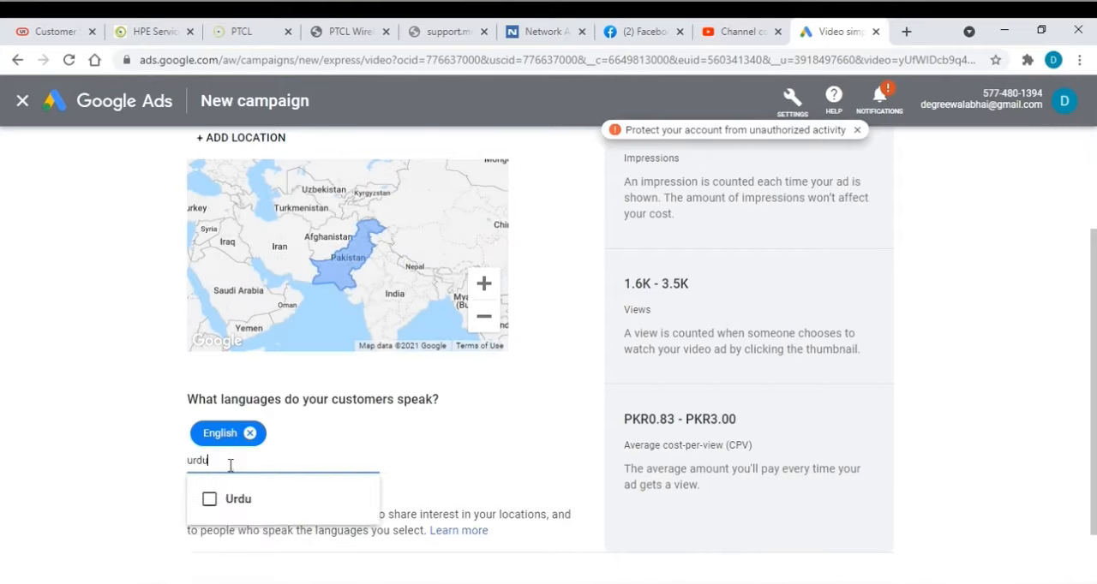
pyautogui.click(211, 502)
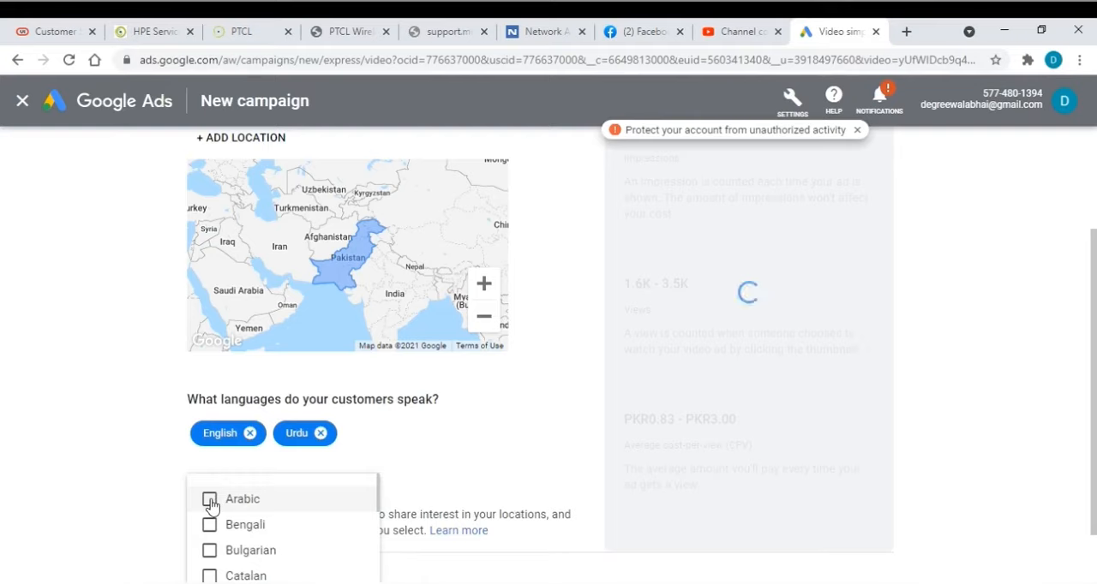
pyautogui.click(419, 443)
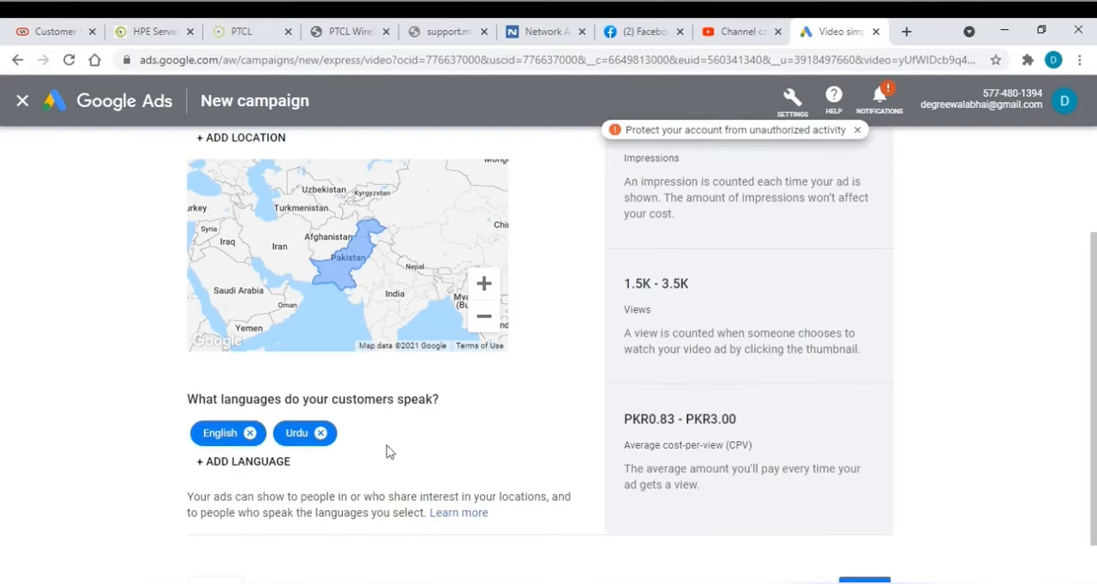
# Examine the estimated weekly performance for the chosen location and languages: impressions, views and average cost-per-view
pyautogui.scroll(-1, 390, 449)
pyautogui.scroll(3, 411, 434)
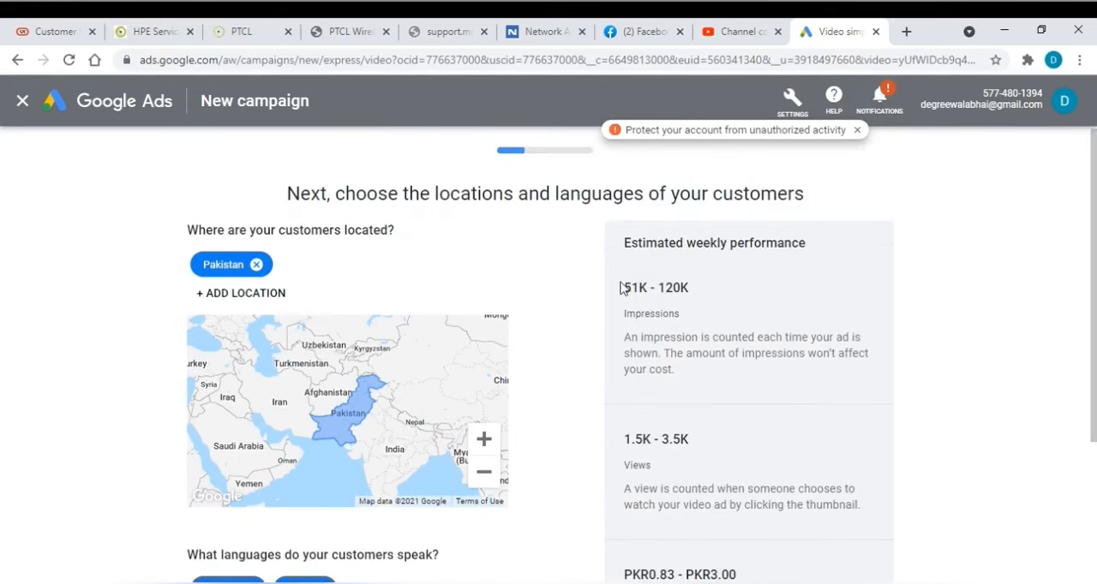
pyautogui.moveTo(622, 245); pyautogui.dragTo(806, 244)
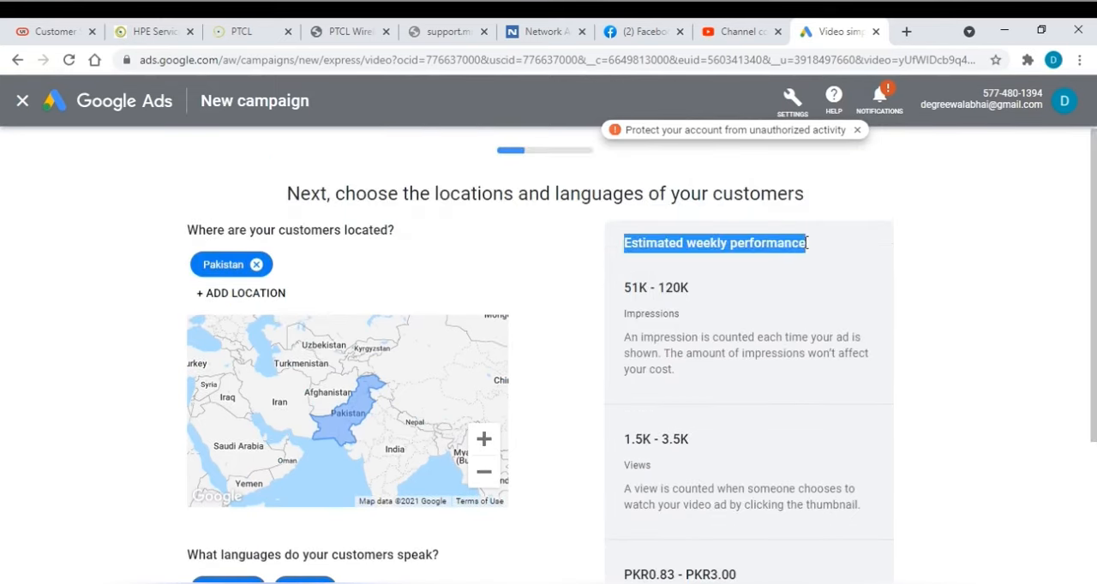
pyautogui.moveTo(691, 292); pyautogui.dragTo(620, 295)
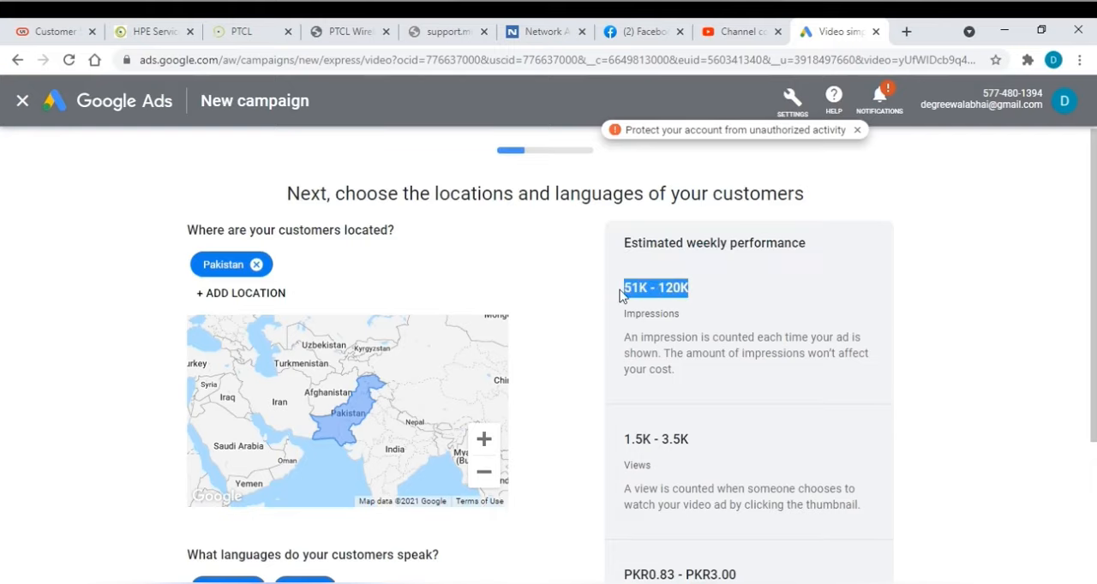
pyautogui.scroll(-1, 720, 409)
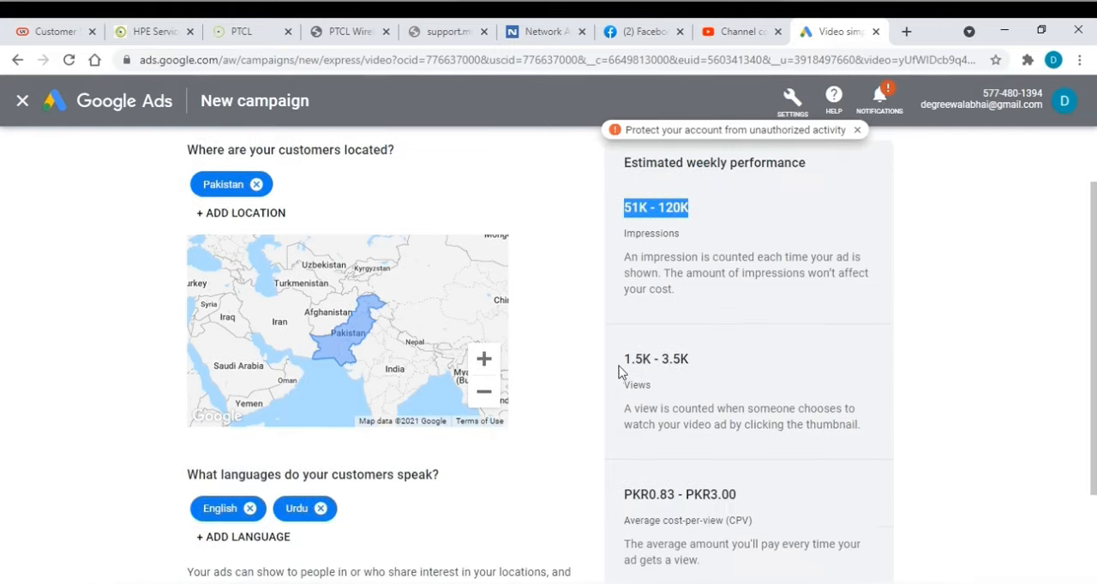
pyautogui.moveTo(622, 367); pyautogui.dragTo(709, 368)
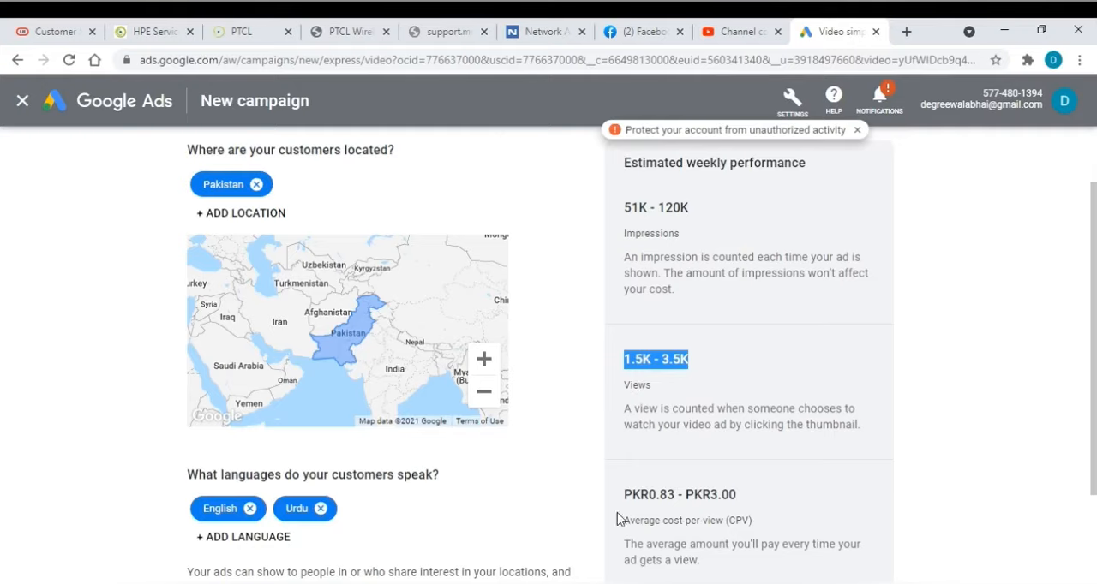
pyautogui.moveTo(619, 495); pyautogui.dragTo(767, 499)
pyautogui.click(766, 499)
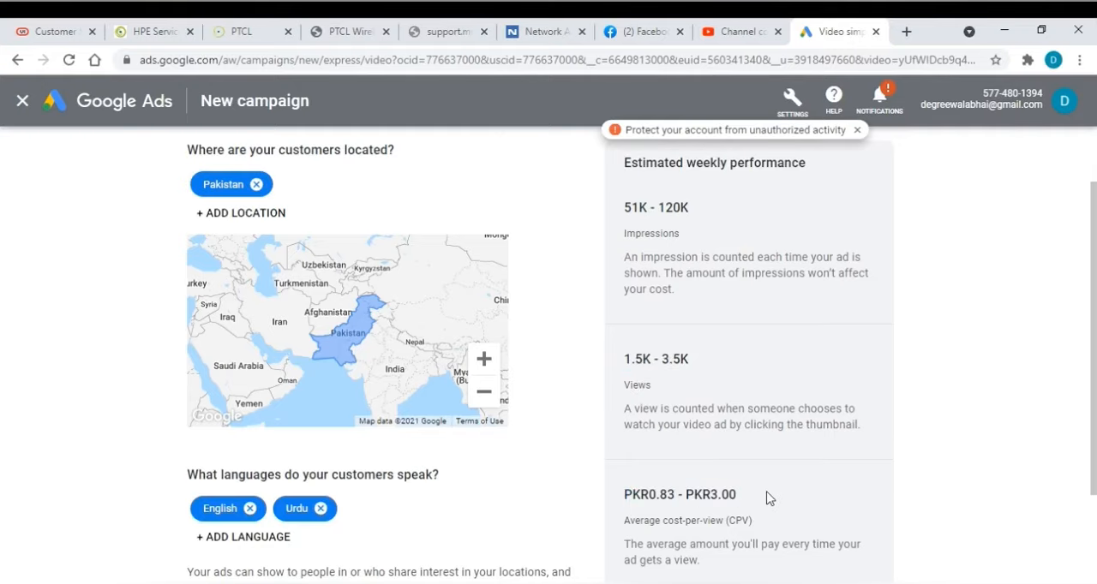
# Continue to the stage for selecting the customers' gender, age and parental status, and read its heading
pyautogui.scroll(-2, 806, 420)
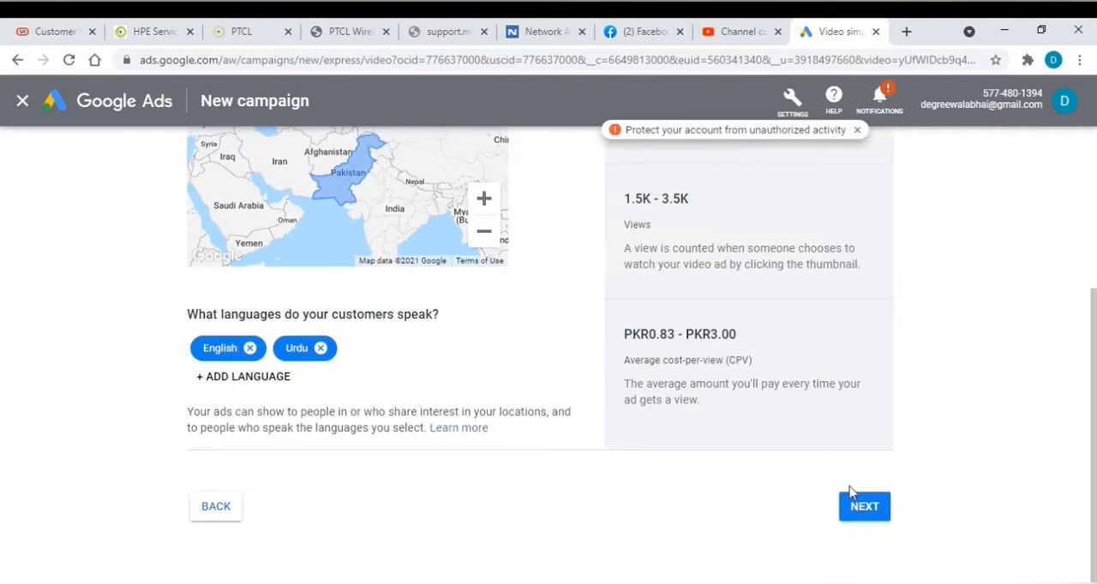
pyautogui.click(859, 506)
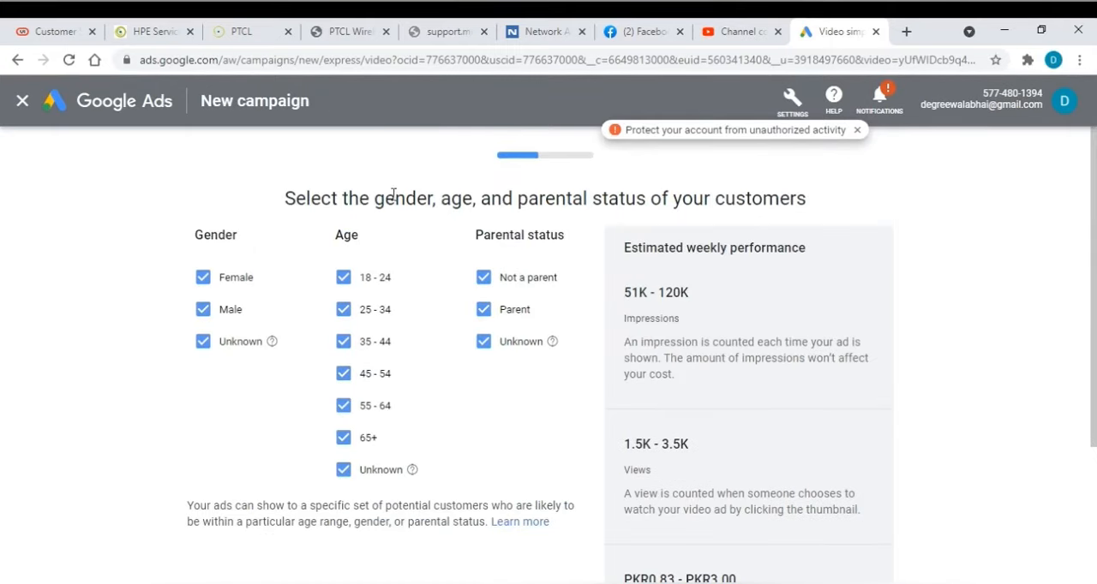
pyautogui.moveTo(393, 194); pyautogui.dragTo(612, 198)
pyautogui.click(321, 196)
pyautogui.moveTo(287, 196); pyautogui.dragTo(823, 201)
pyautogui.click(842, 204)
# Exclude the ages 45 - 54, 55 - 64, 65+ and Unknown, plus the Unknown parental status, from the target audience
pyautogui.moveTo(274, 345)
pyautogui.click(342, 438)
pyautogui.click(343, 470)
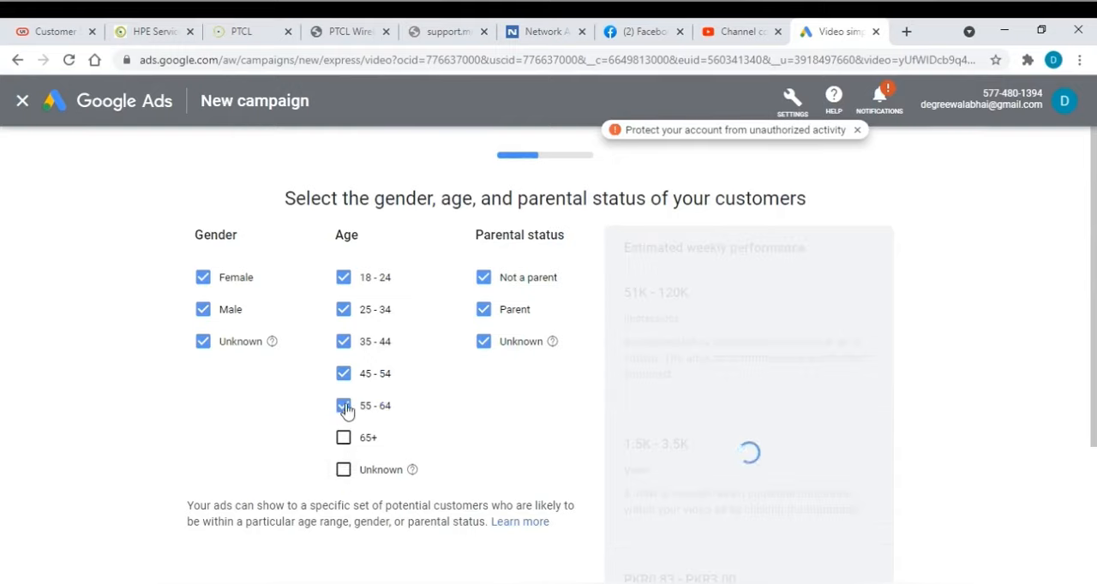
pyautogui.click(344, 407)
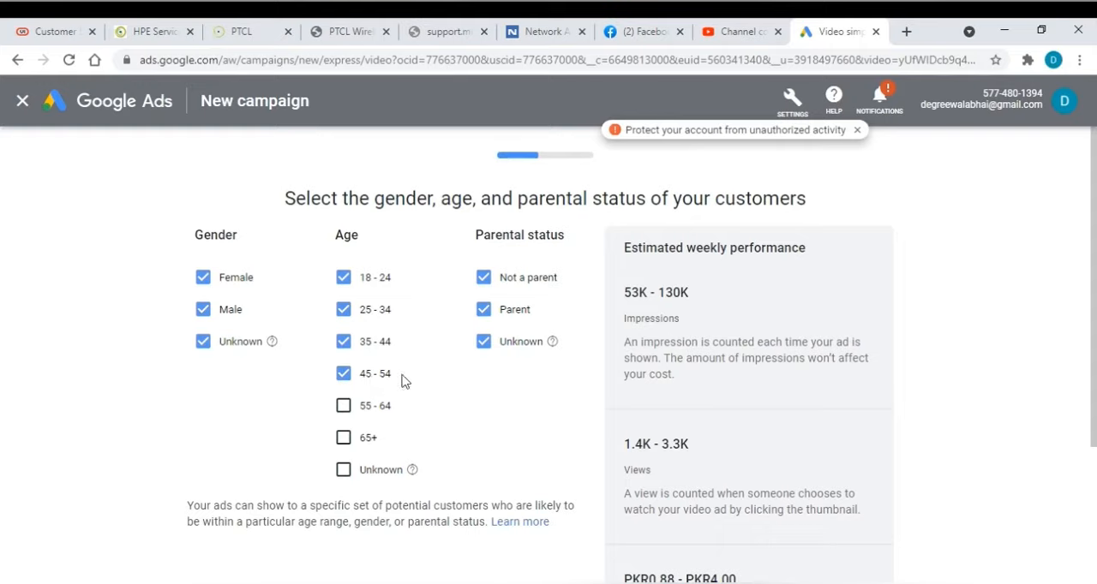
pyautogui.click(344, 377)
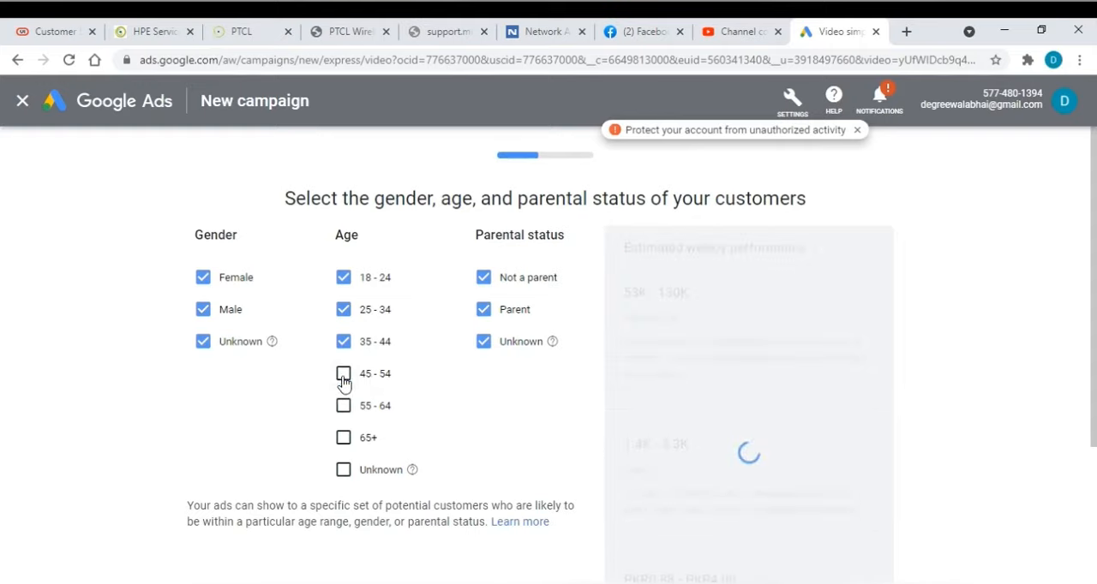
pyautogui.click(484, 347)
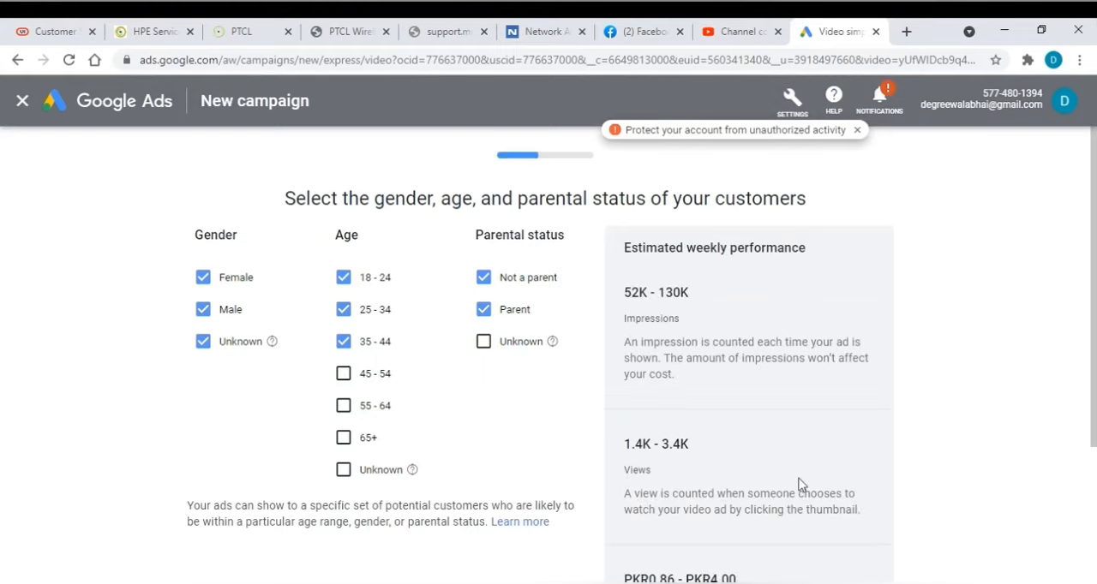
# Review the updated weekly performance estimate and continue to the stage for reaching people with specific interests
pyautogui.scroll(-1, 805, 480)
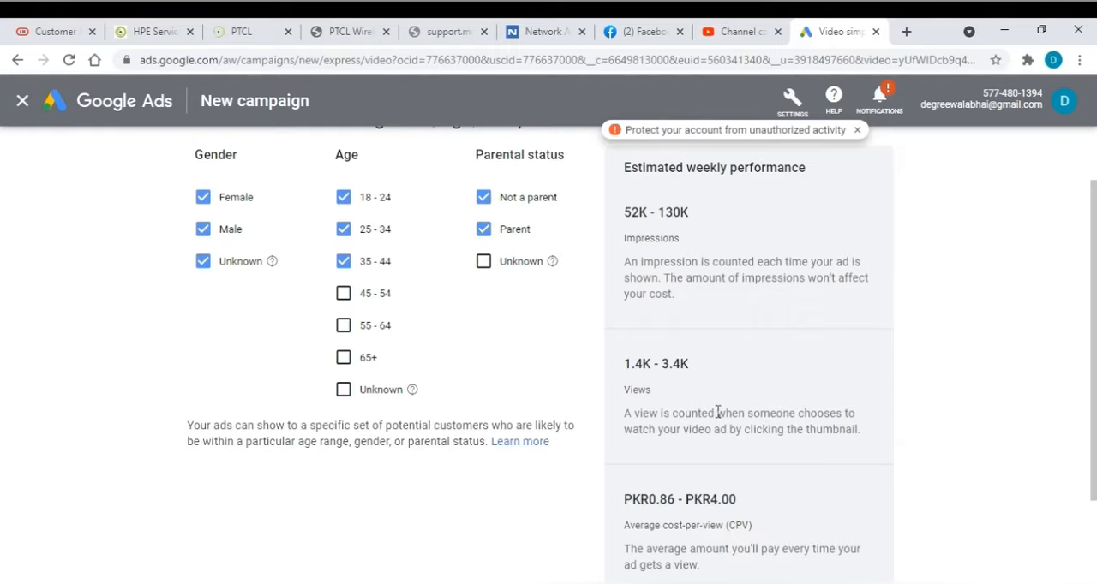
pyautogui.scroll(-2, 718, 412)
pyautogui.click(858, 507)
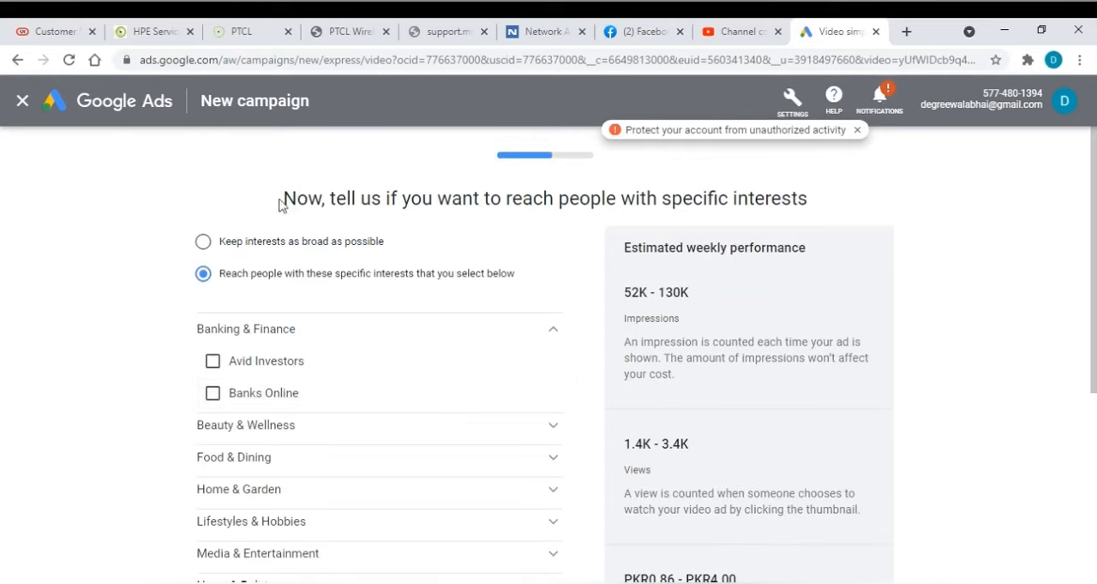
pyautogui.moveTo(279, 204); pyautogui.dragTo(808, 205)
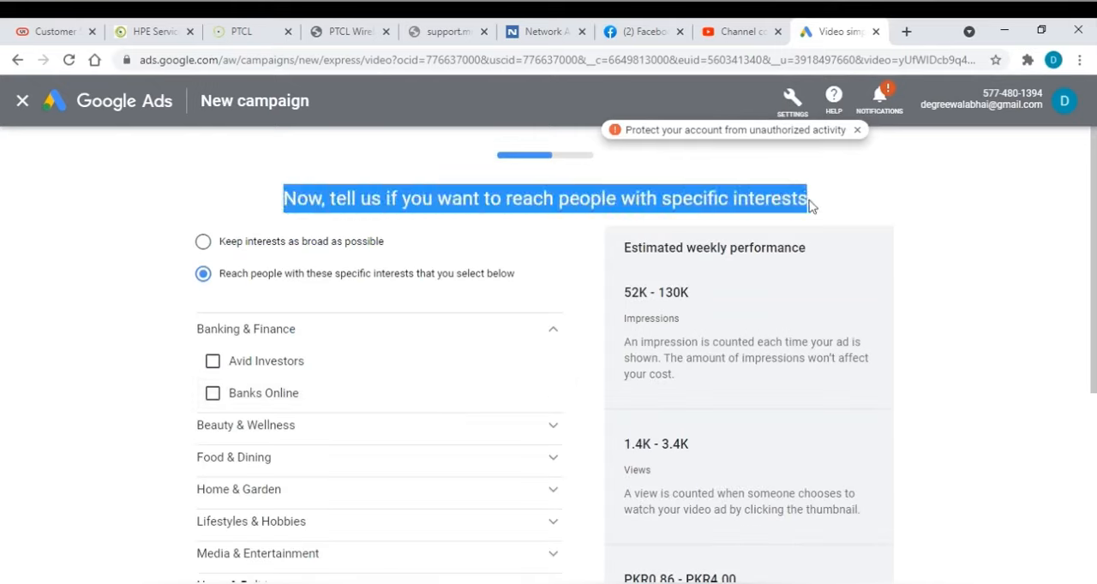
pyautogui.click(842, 202)
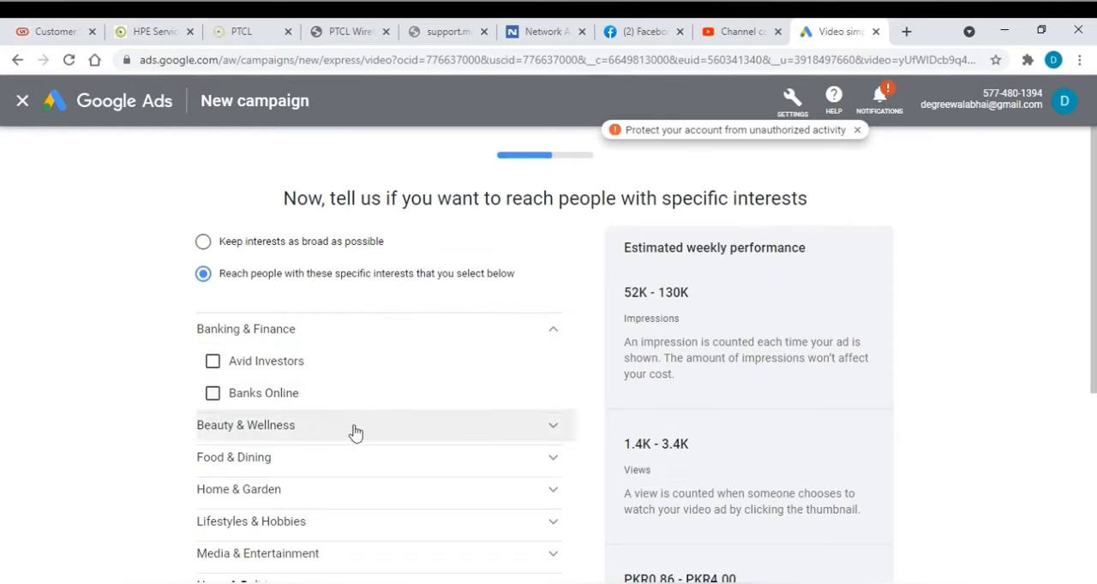
# Target the Technology interests Social Media Enthusiasts, Mobile Enthusiasts and Technophiles
pyautogui.scroll(-2, 428, 463)
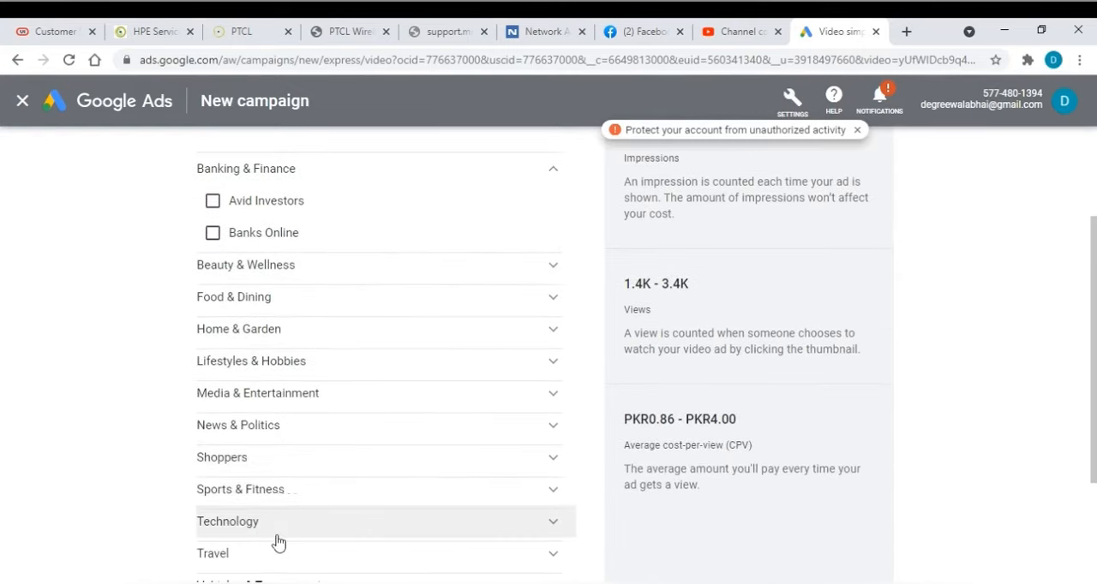
pyautogui.click(256, 533)
pyautogui.scroll(-1, 411, 494)
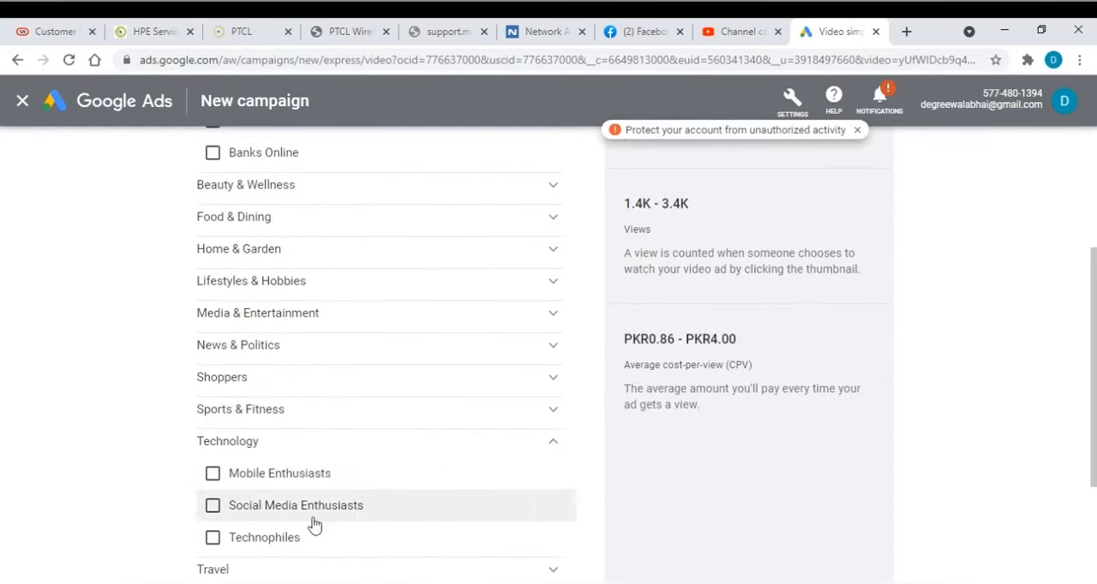
pyautogui.click(215, 507)
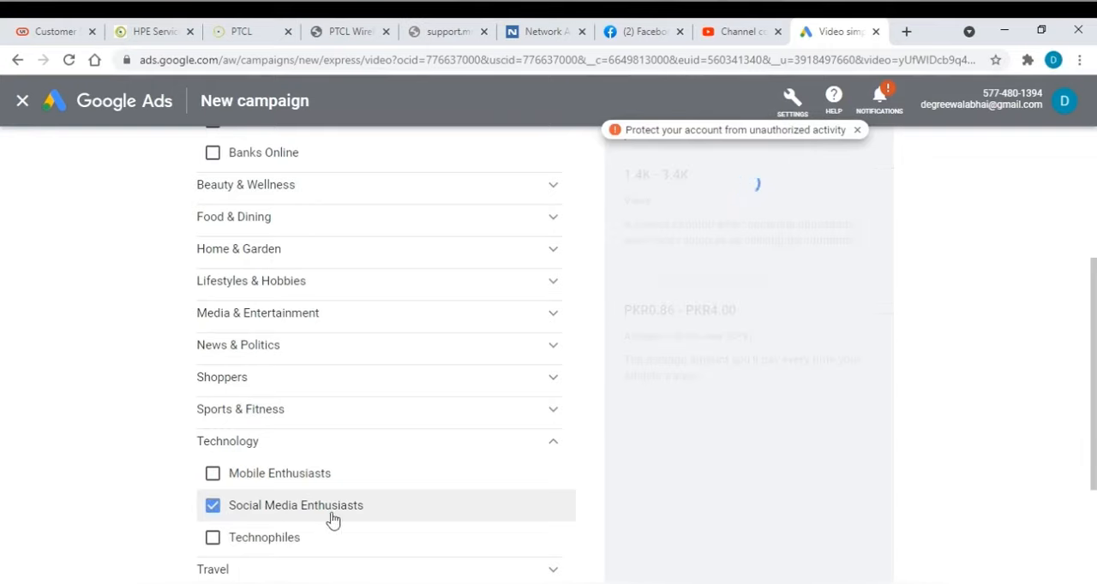
pyautogui.click(213, 474)
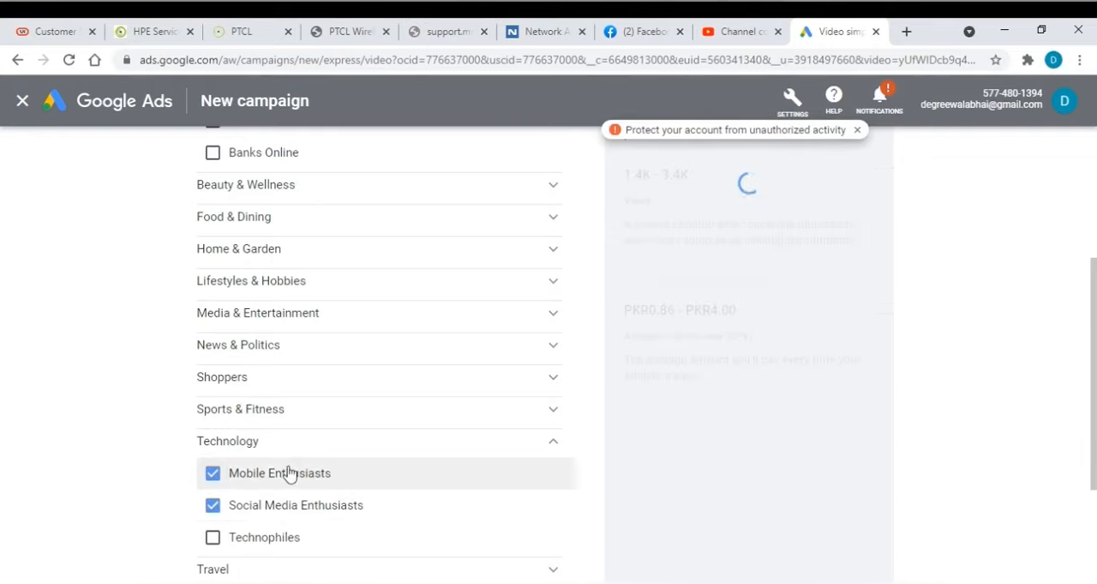
pyautogui.click(214, 537)
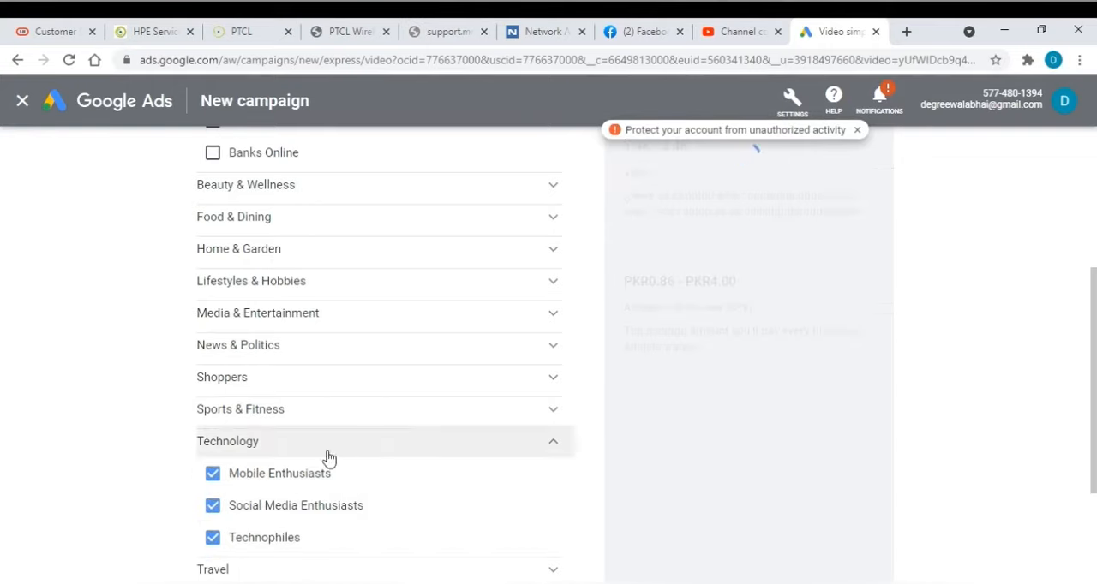
# Look over the other interest categories and collapse the Banking & Finance category
pyautogui.click(285, 325)
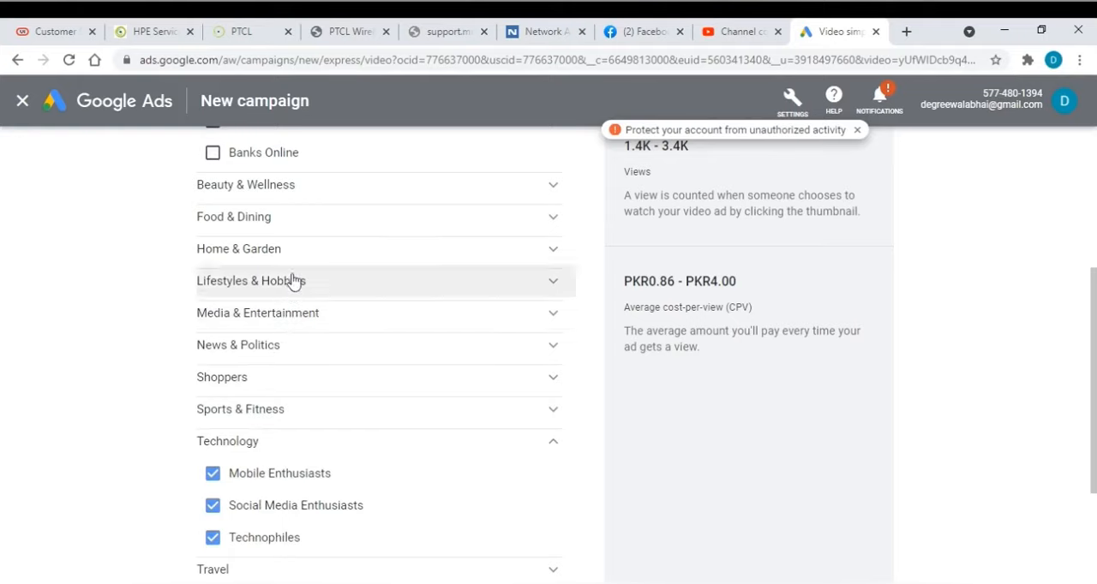
pyautogui.scroll(1, 300, 294)
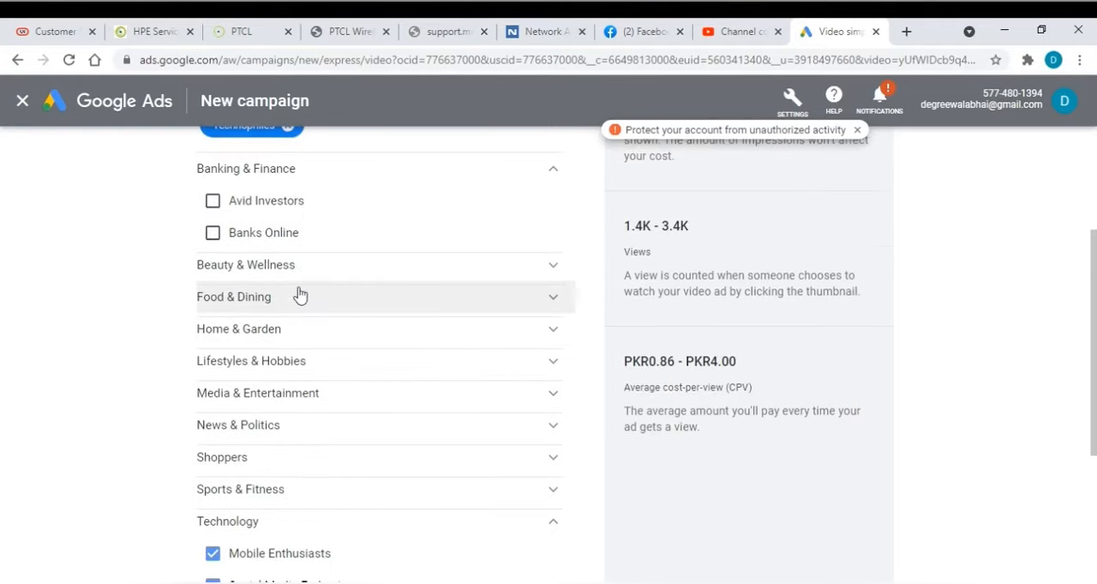
pyautogui.click(318, 177)
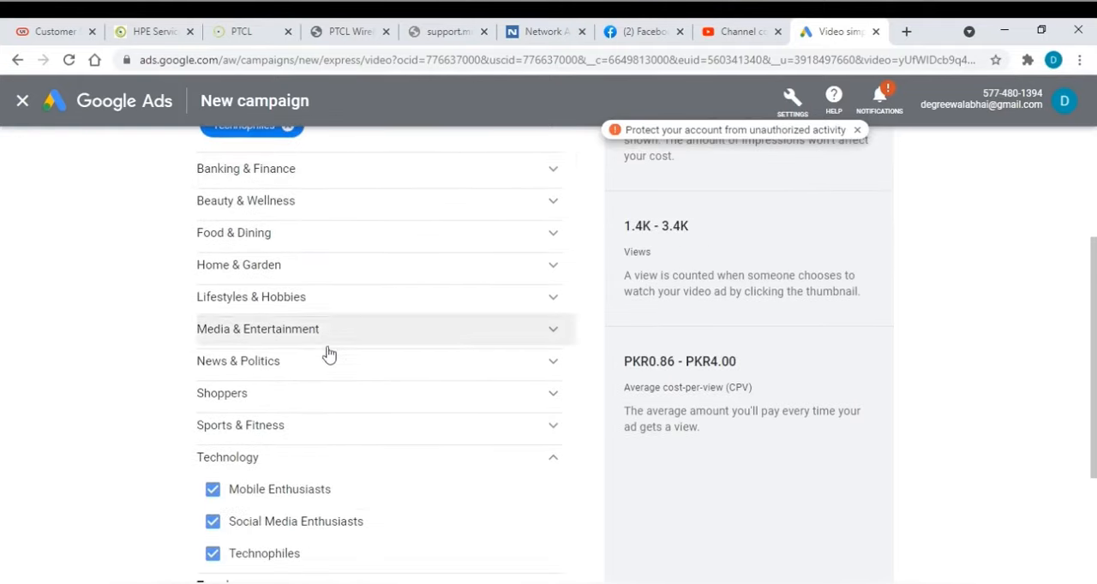
# Check the remaining interest categories and continue to the stage for setting the budget
pyautogui.scroll(-2, 326, 354)
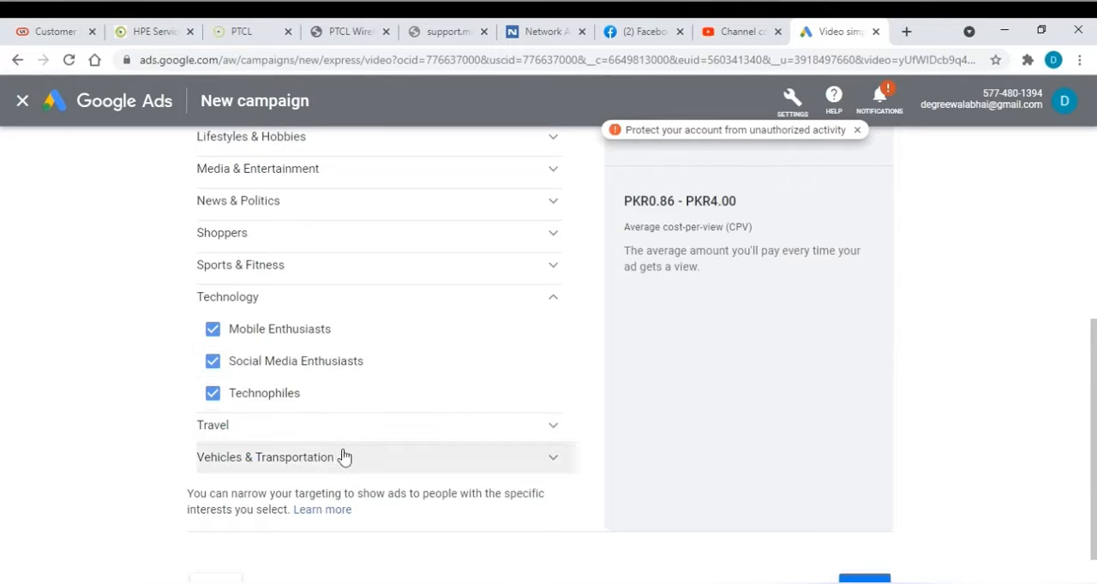
pyautogui.scroll(5, 212, 230)
pyautogui.scroll(-5, 869, 399)
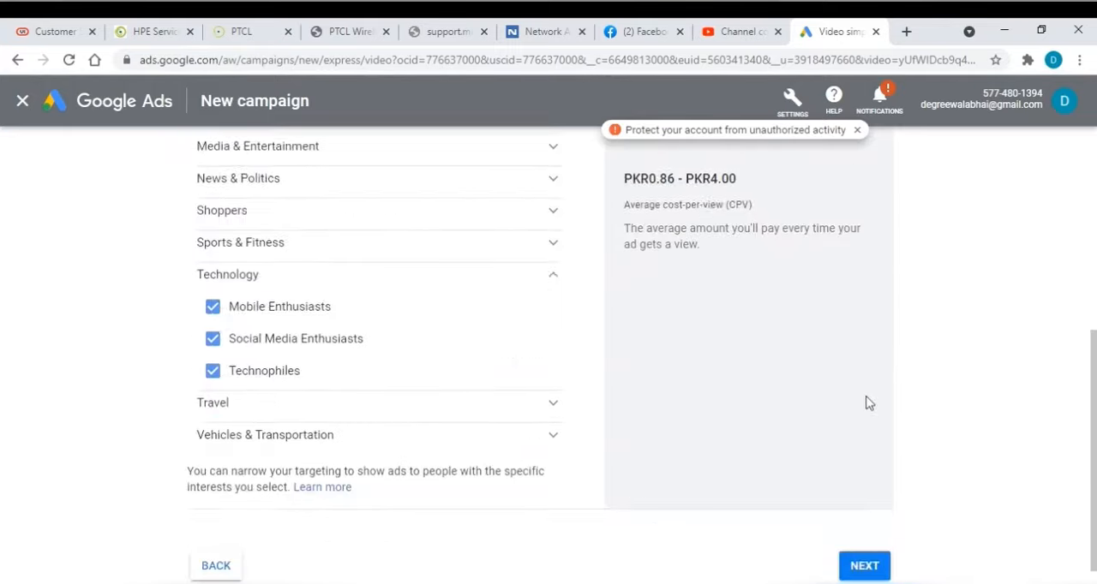
pyautogui.click(871, 508)
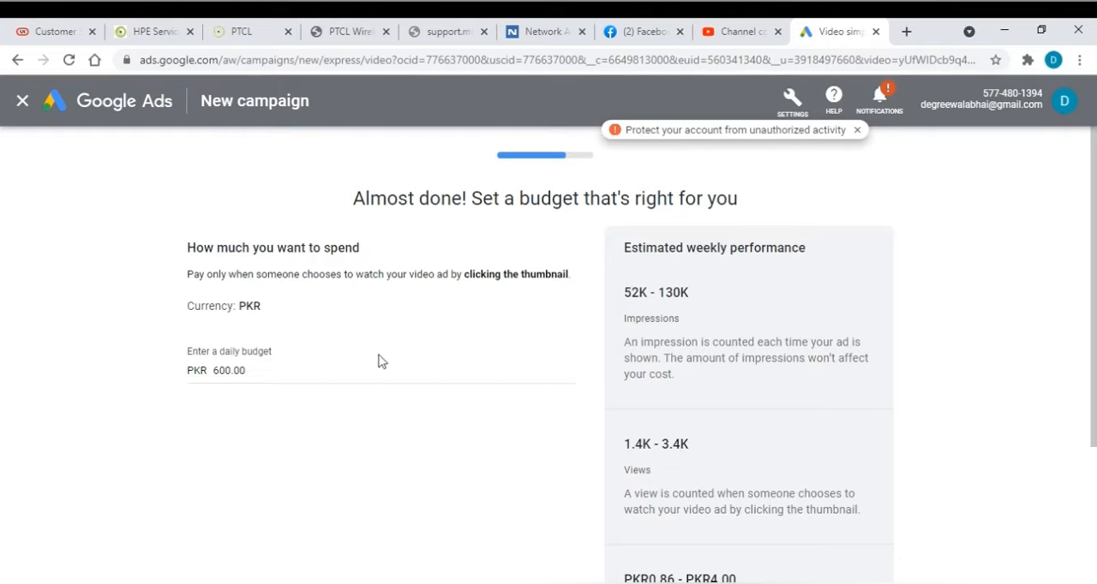
# Try a daily budget of PKR 130.00, and settle on PKR 100.00
pyautogui.click(216, 371)
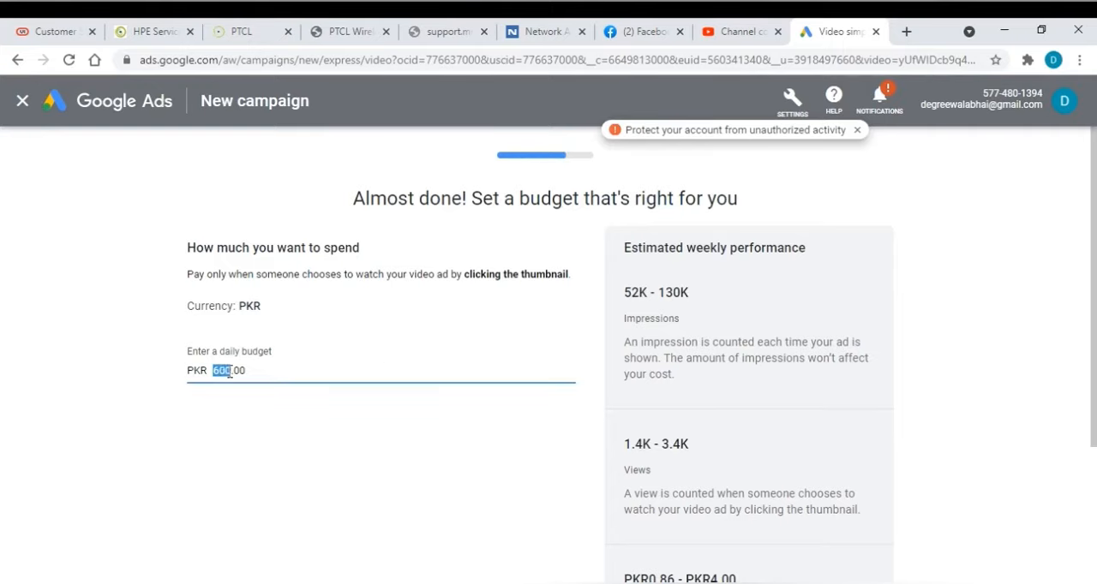
pyautogui.write('130')
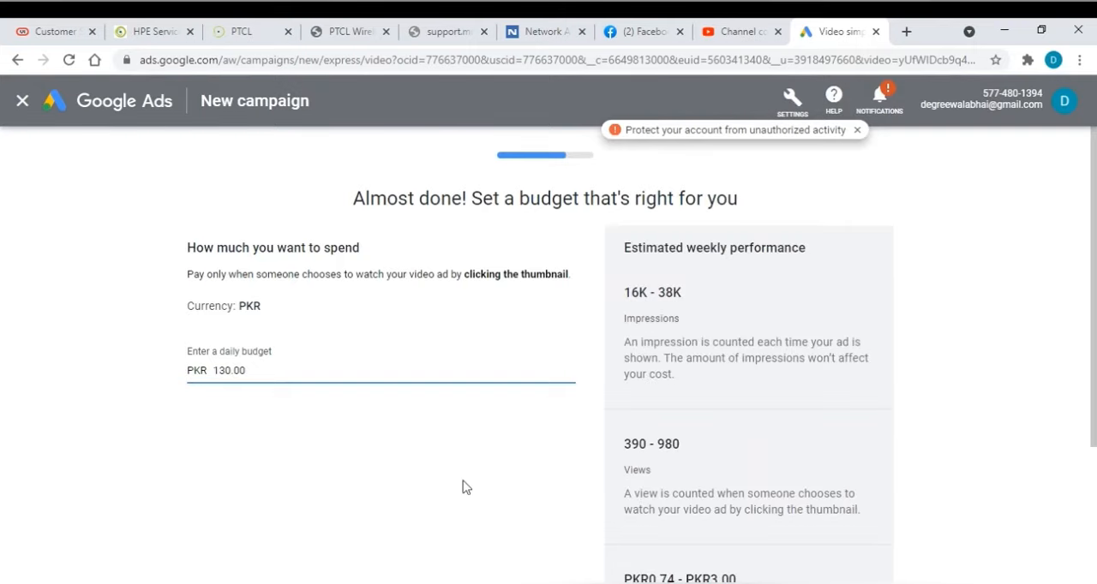
pyautogui.press('BackSpace')
pyautogui.press('BackSpace')
pyautogui.write('00')
# Review the estimated weekly impressions, views and average cost-per-view for this budget, and continue to the campaign review
pyautogui.moveTo(622, 293); pyautogui.dragTo(696, 300)
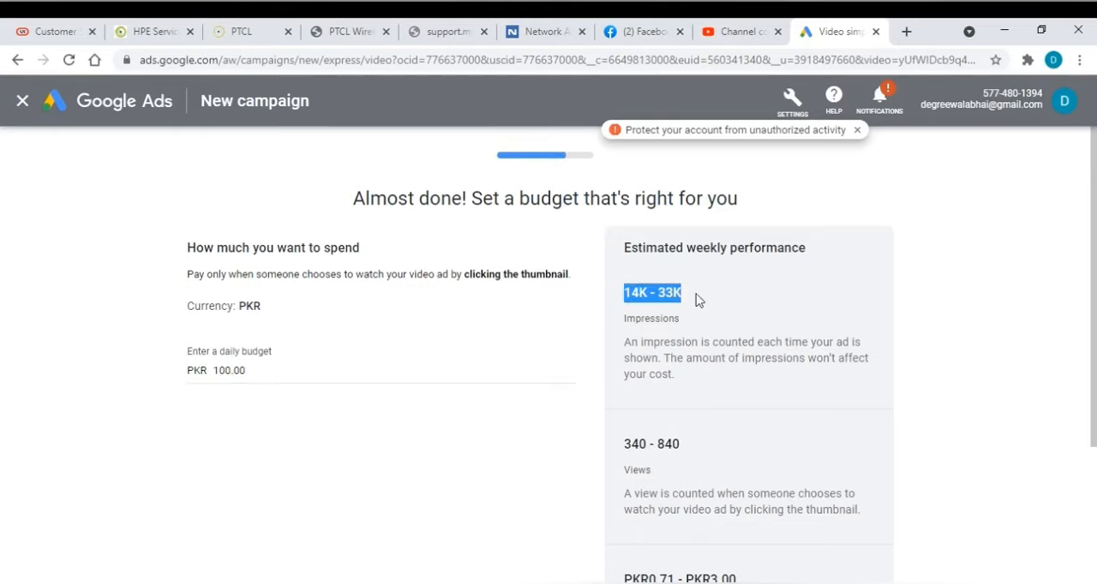
pyautogui.scroll(-1, 757, 391)
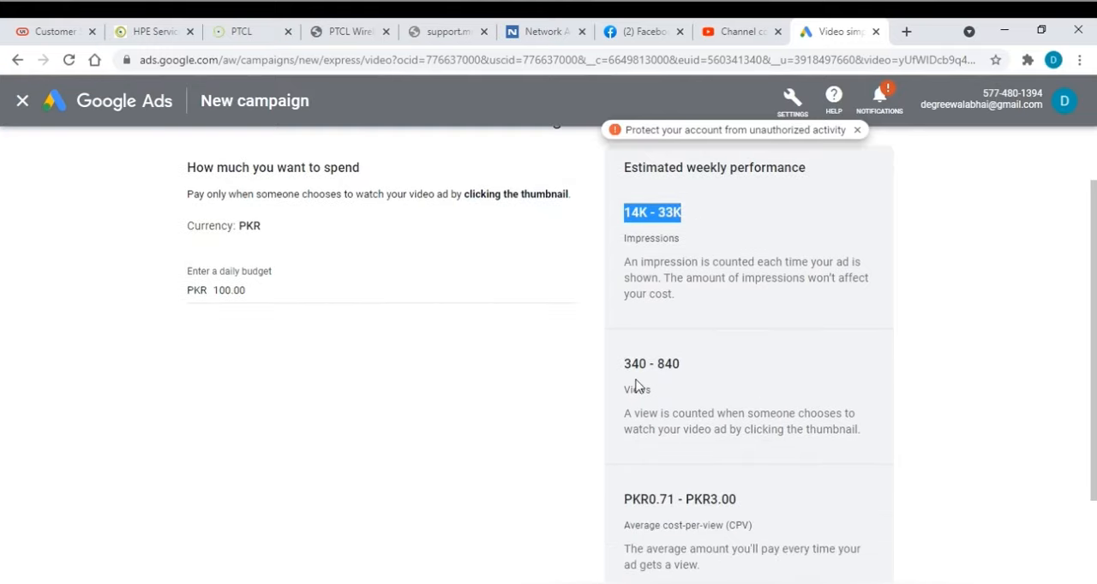
pyautogui.moveTo(625, 364); pyautogui.dragTo(685, 370)
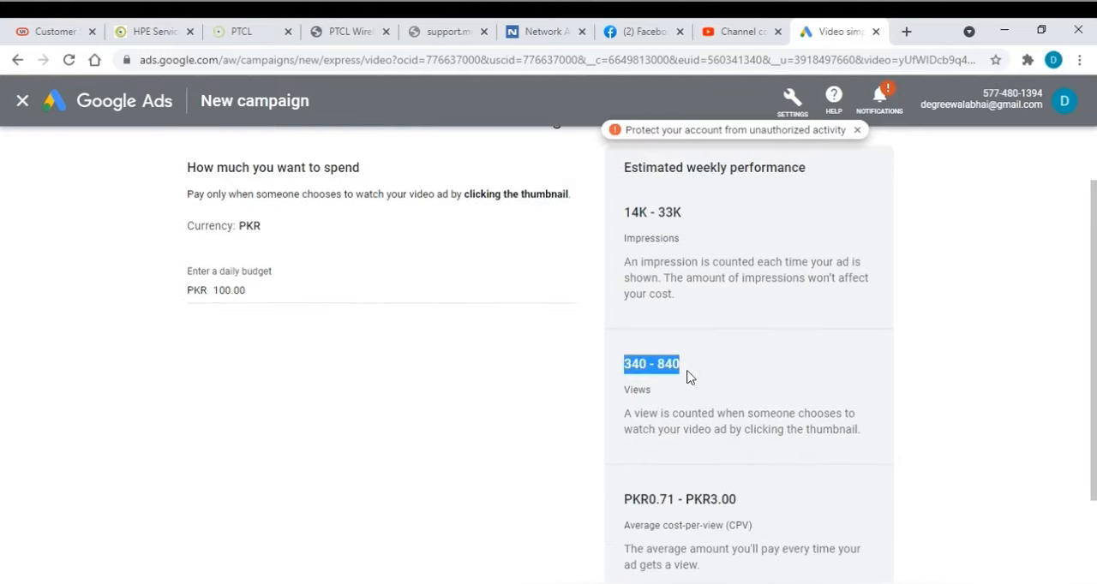
pyautogui.click(635, 415)
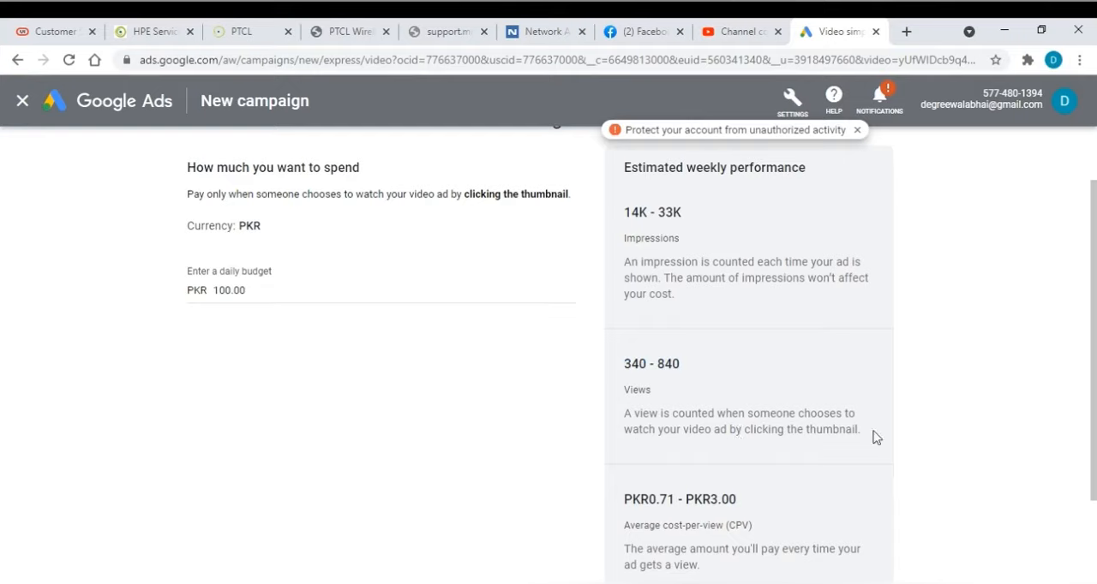
pyautogui.scroll(-1, 873, 437)
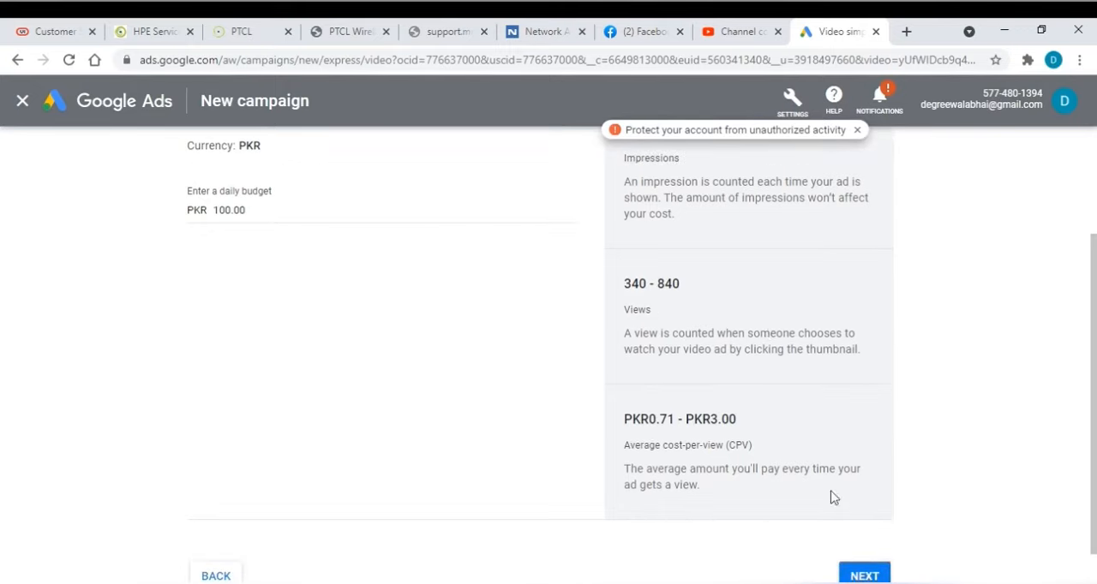
pyautogui.click(865, 575)
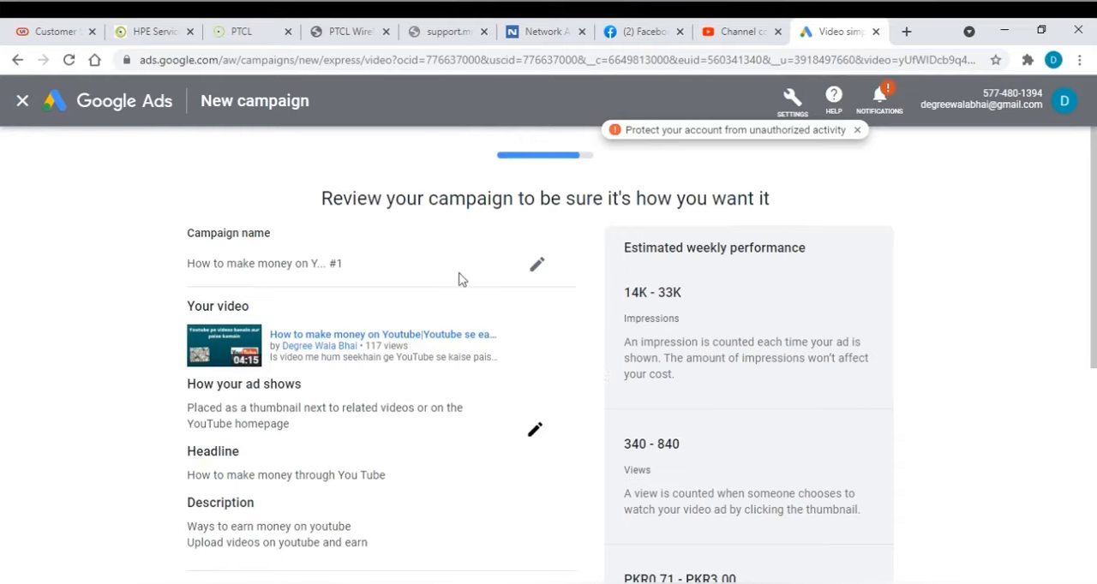
# Check the campaign summary from the ad text through targeting to the daily budget, and submit the campaign
pyautogui.scroll(-4, 574, 392)
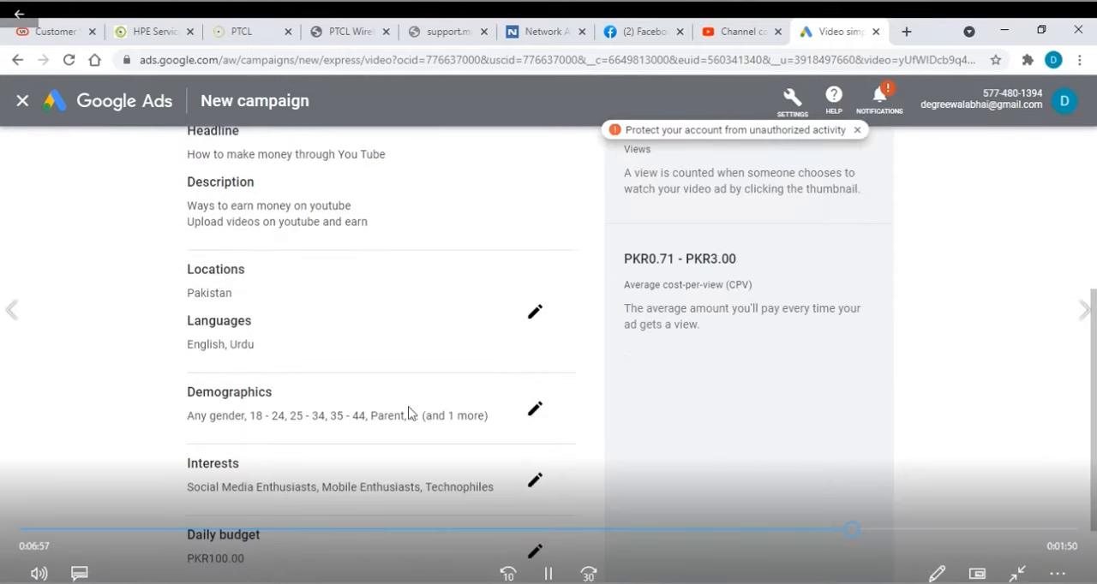
pyautogui.scroll(-2, 399, 416)
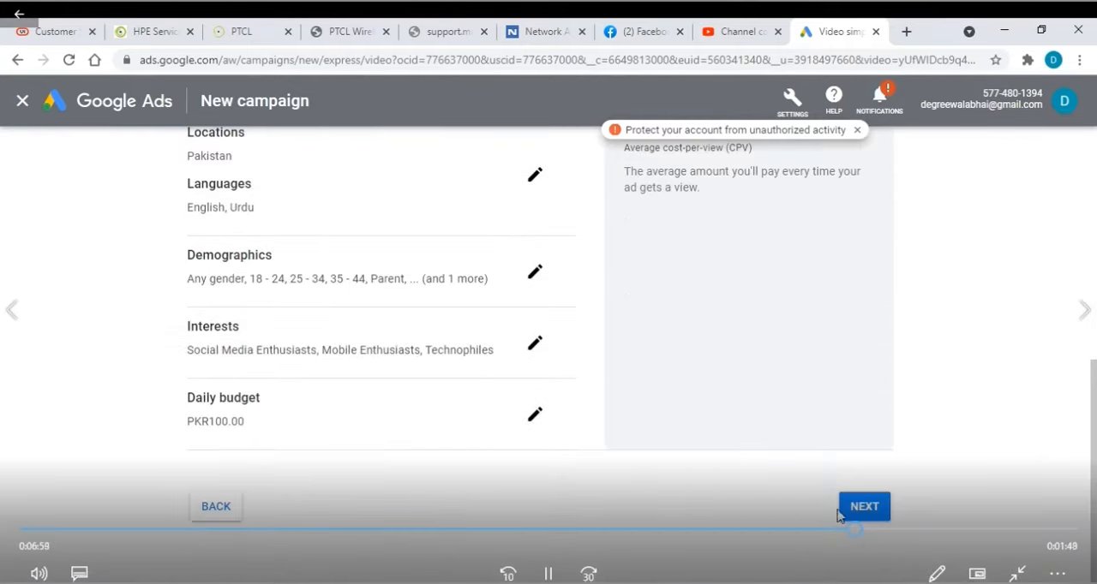
pyautogui.click(863, 512)
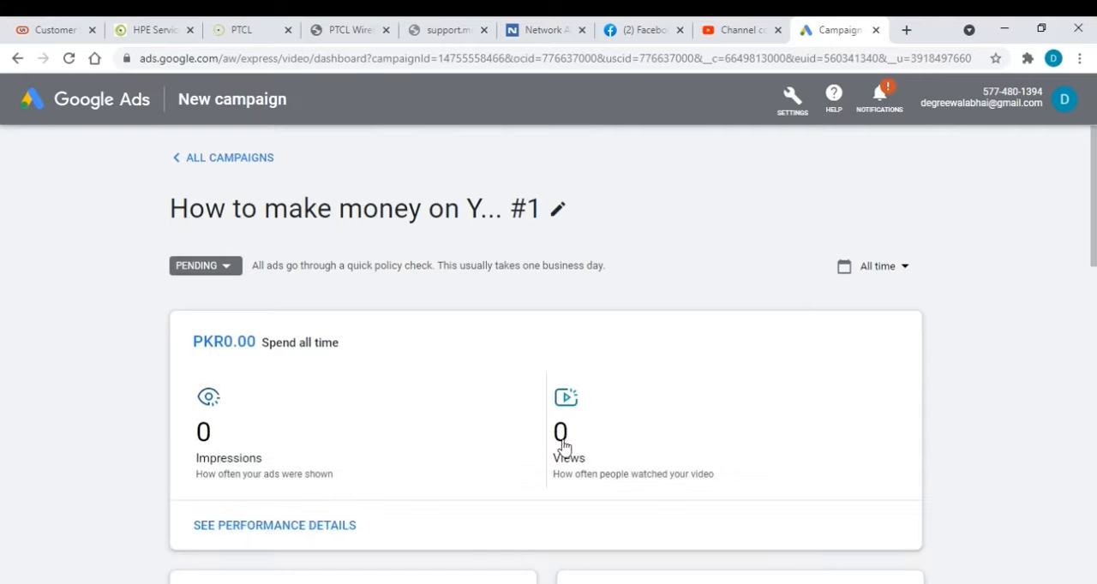
# Examine the campaign's performance details, including the impressions, gender and age breakdowns, and return to the campaign dashboard
pyautogui.click(254, 530)
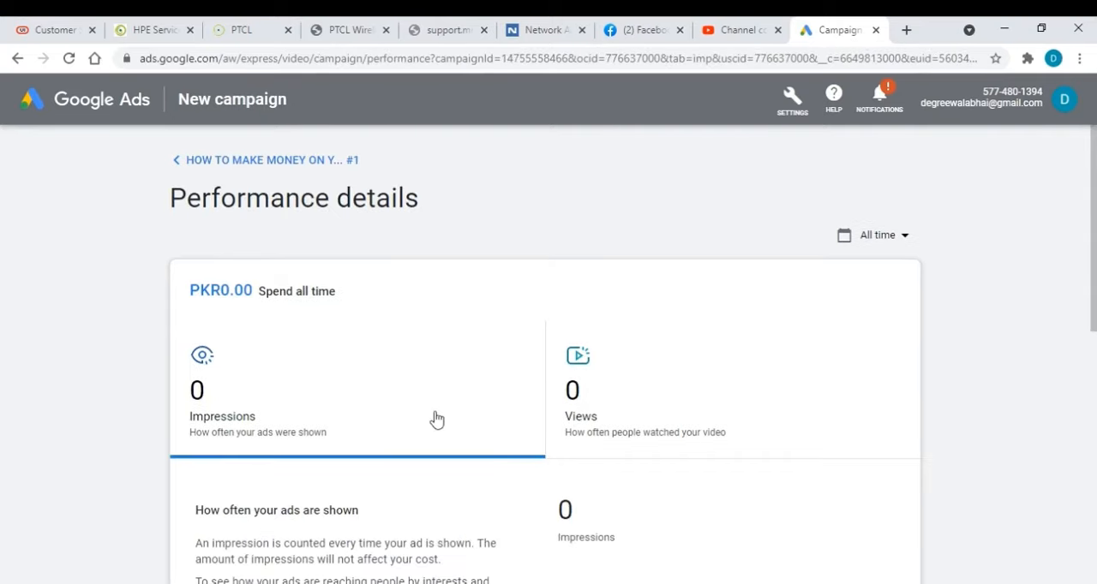
pyautogui.scroll(-2, 436, 419)
pyautogui.scroll(-3, 455, 420)
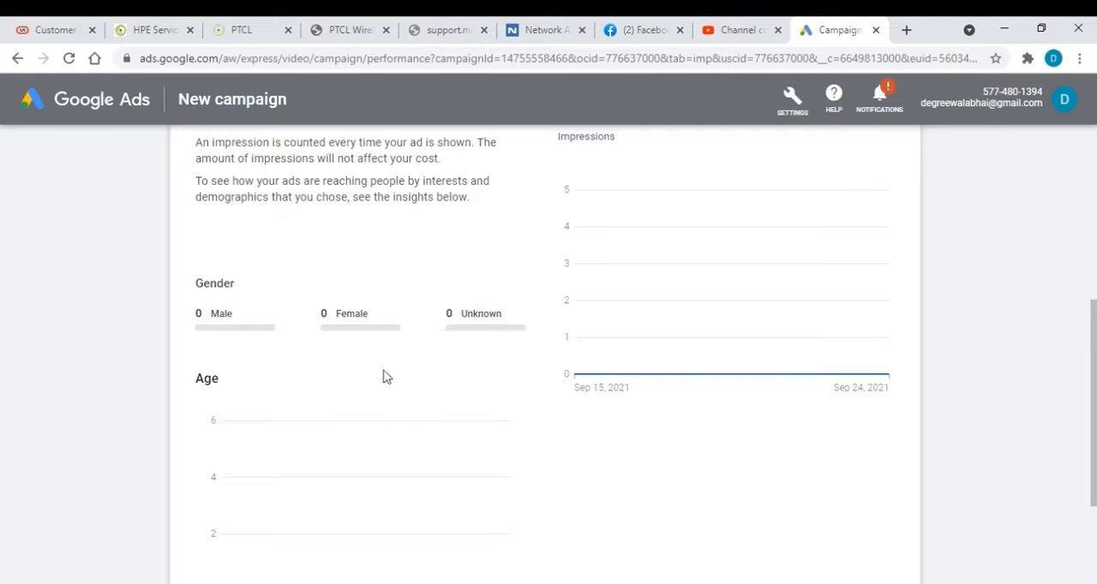
pyautogui.scroll(-1, 347, 398)
pyautogui.scroll(2, 249, 308)
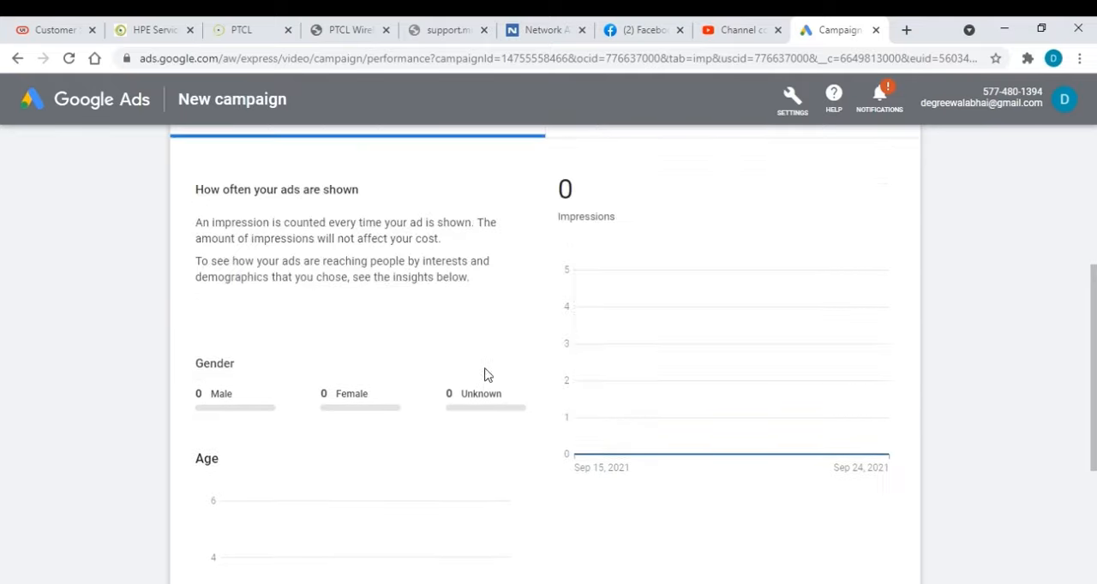
pyautogui.scroll(-3, 573, 429)
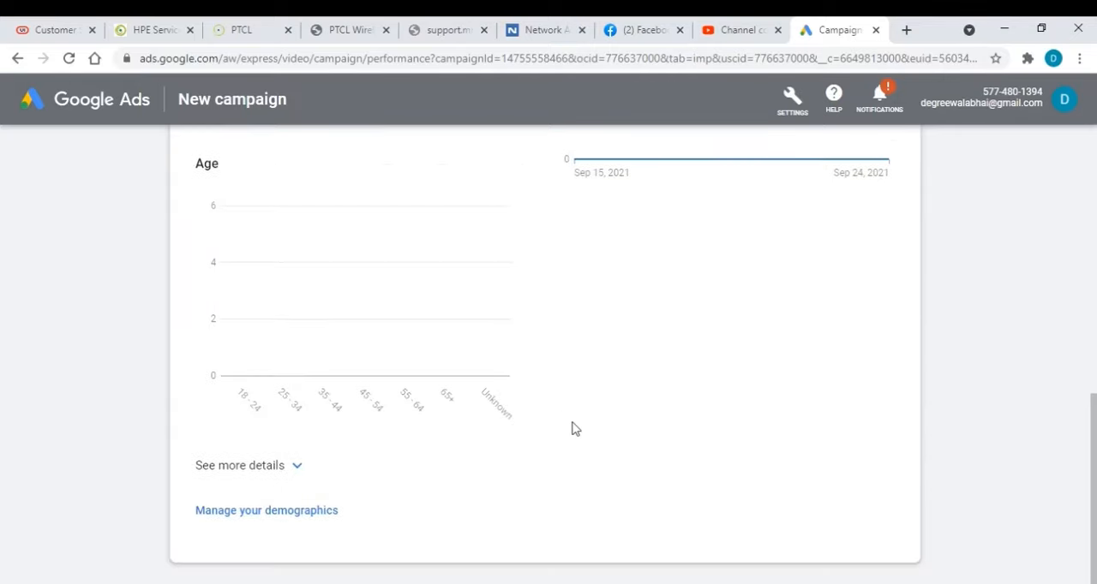
pyautogui.scroll(6, 573, 429)
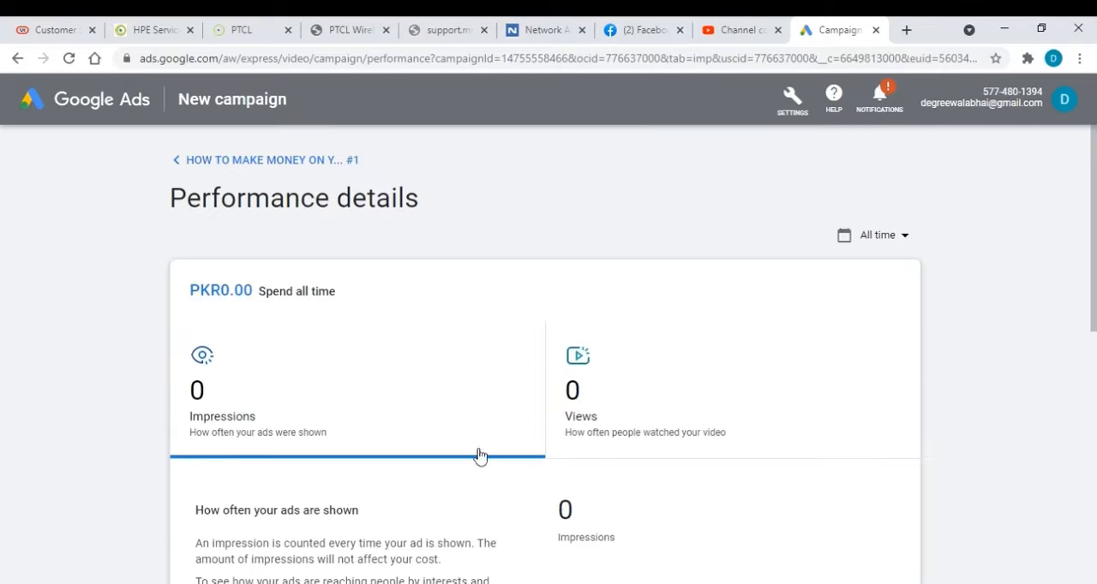
pyautogui.click(175, 167)
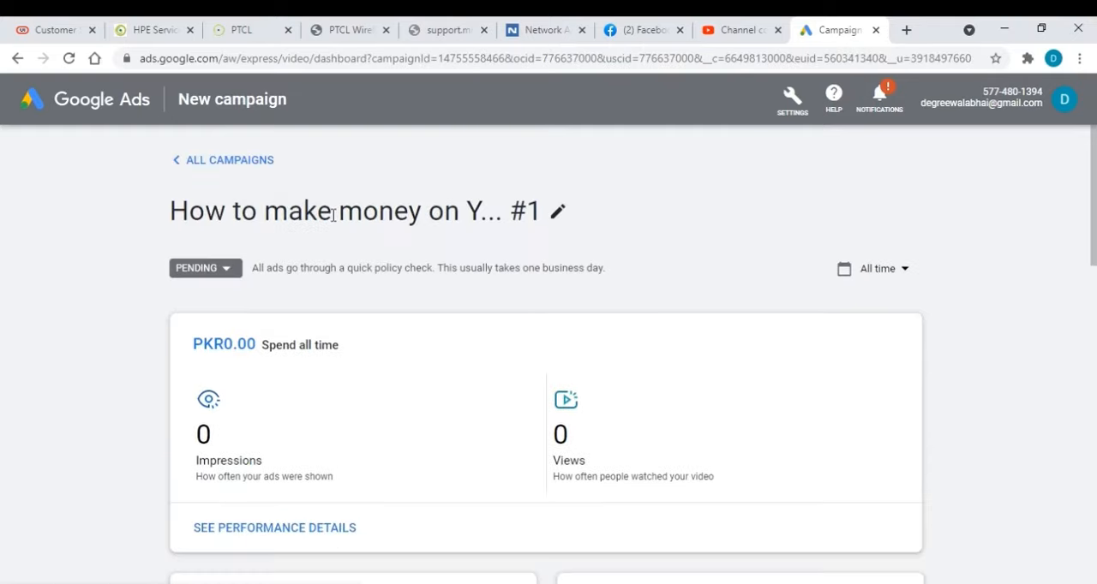
# Look over the interests, demographics, ads, and locations and languages summaries on the campaign dashboard
pyautogui.scroll(-2, 600, 304)
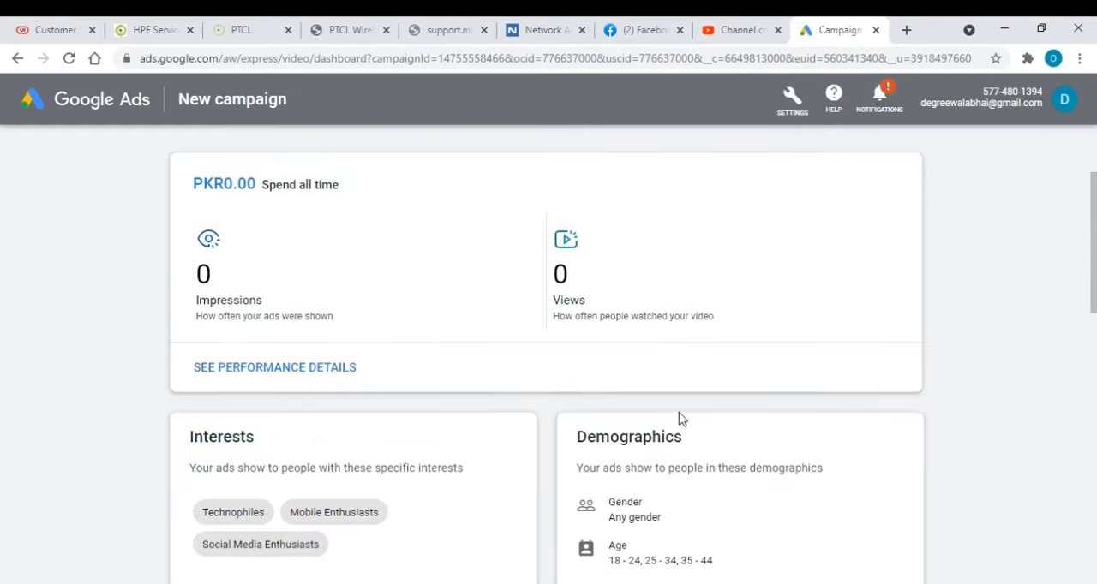
pyautogui.scroll(-1, 519, 371)
pyautogui.scroll(-2, 522, 321)
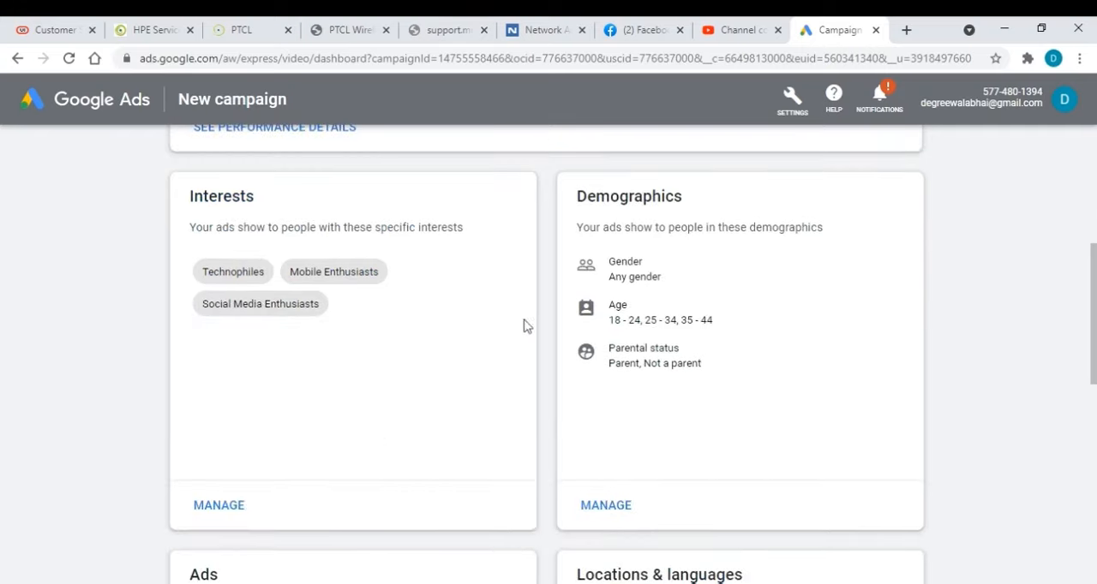
pyautogui.scroll(-1, 534, 331)
pyautogui.scroll(1, 514, 330)
pyautogui.scroll(-5, 754, 437)
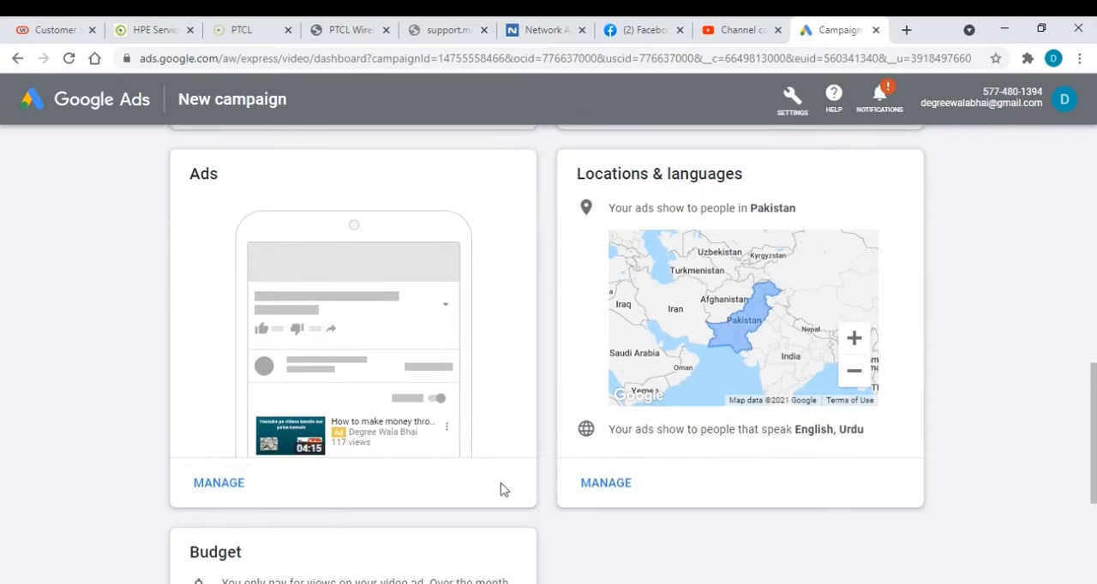
# Open the campaign's budget settings to view the daily budget, and leave without saving a change
pyautogui.scroll(-4, 497, 491)
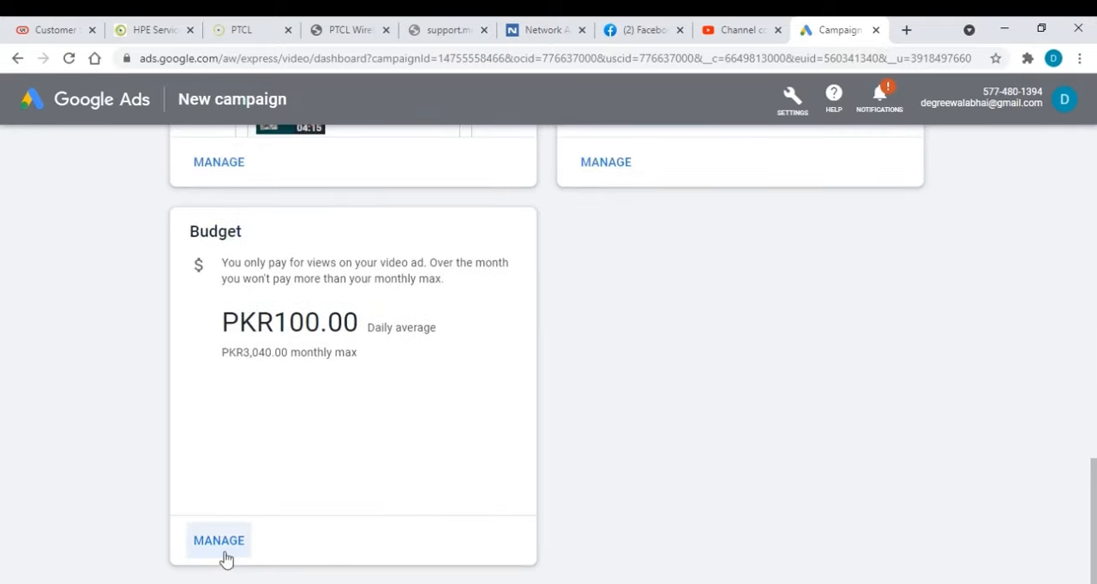
pyautogui.click(218, 549)
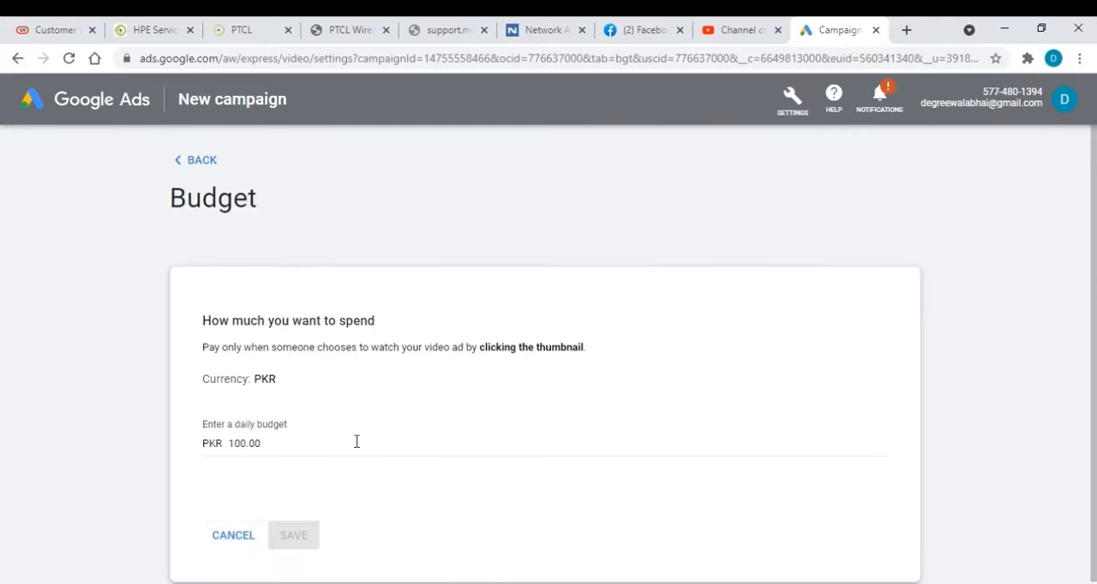
pyautogui.click(245, 447)
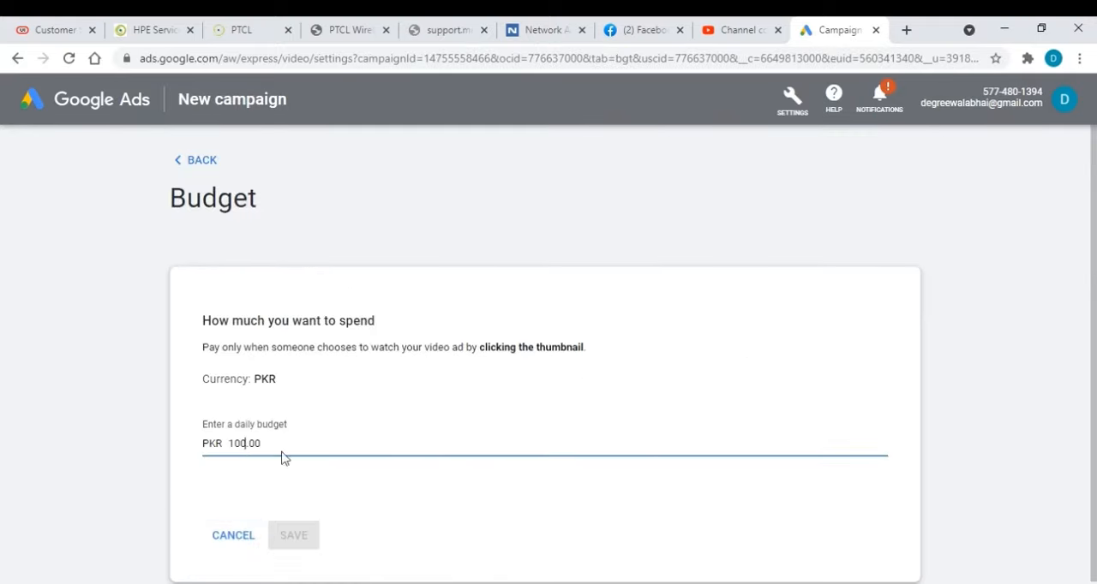
pyautogui.click(235, 535)
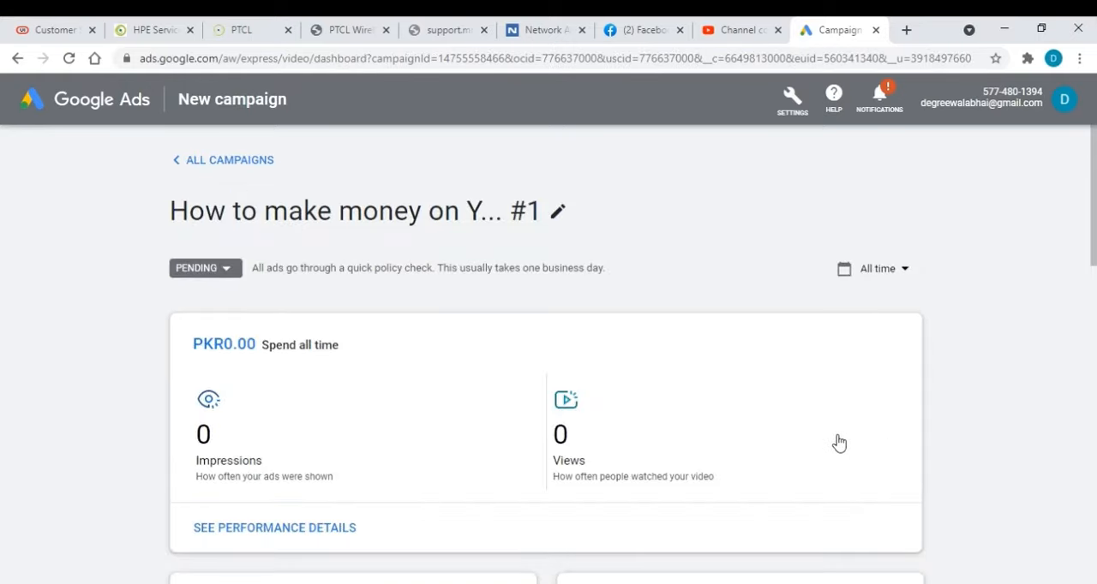
# Recheck the dashboard's targeting, ad and budget summaries, and view the available date ranges for the campaign statistics without changing the range
pyautogui.scroll(-7, 838, 440)
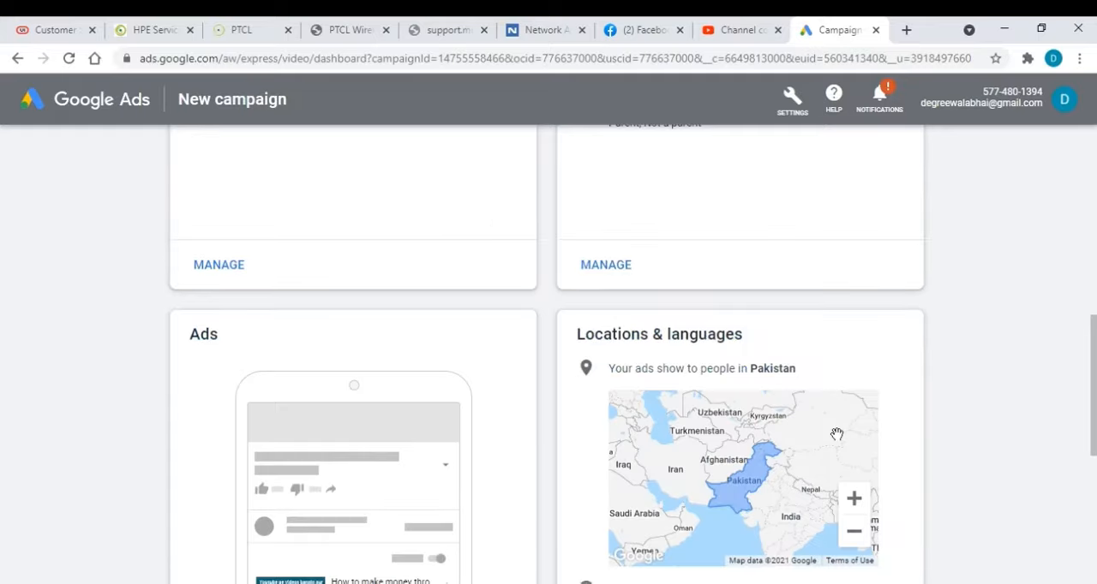
pyautogui.scroll(-3, 838, 439)
pyautogui.scroll(-1, 839, 441)
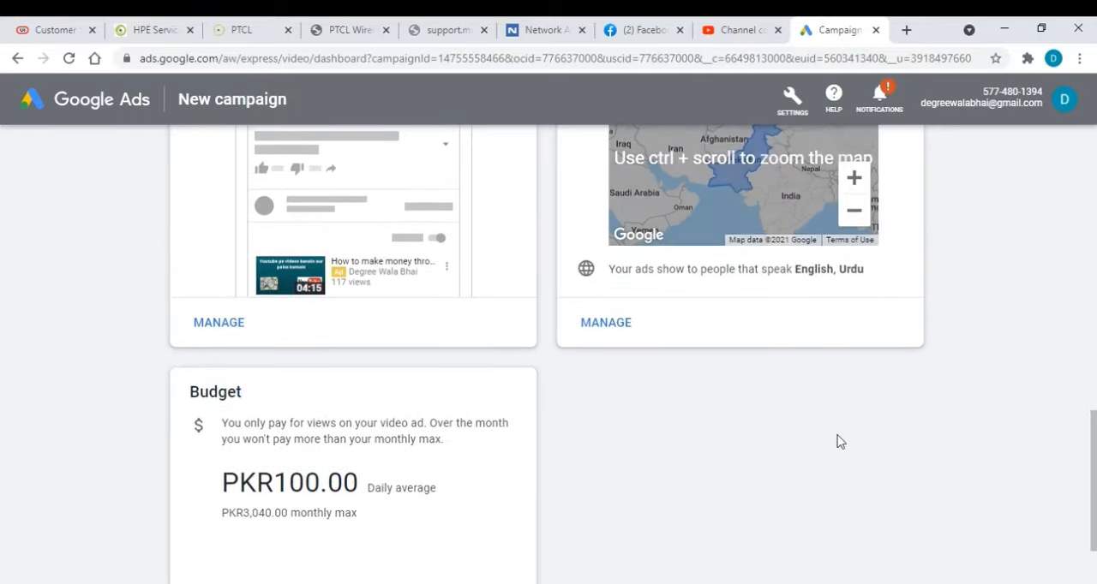
pyautogui.scroll(-2, 840, 442)
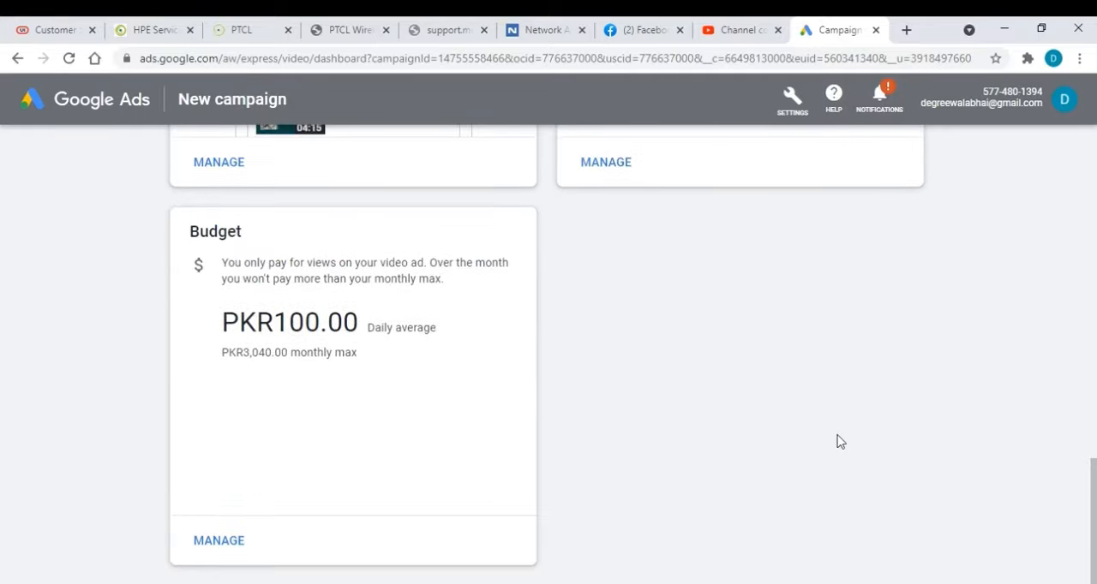
pyautogui.scroll(10, 839, 441)
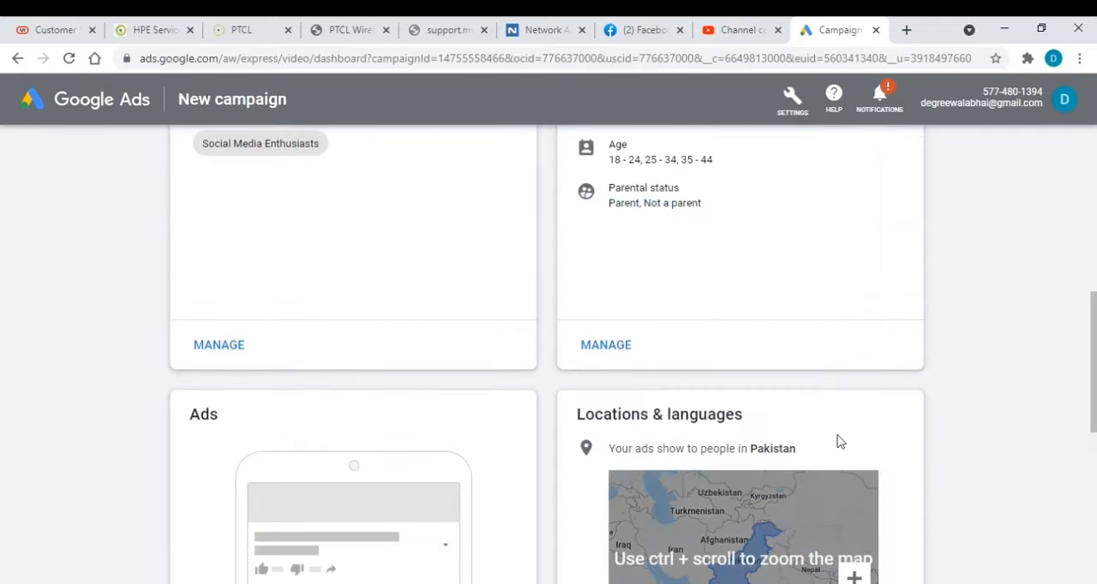
pyautogui.scroll(3, 838, 441)
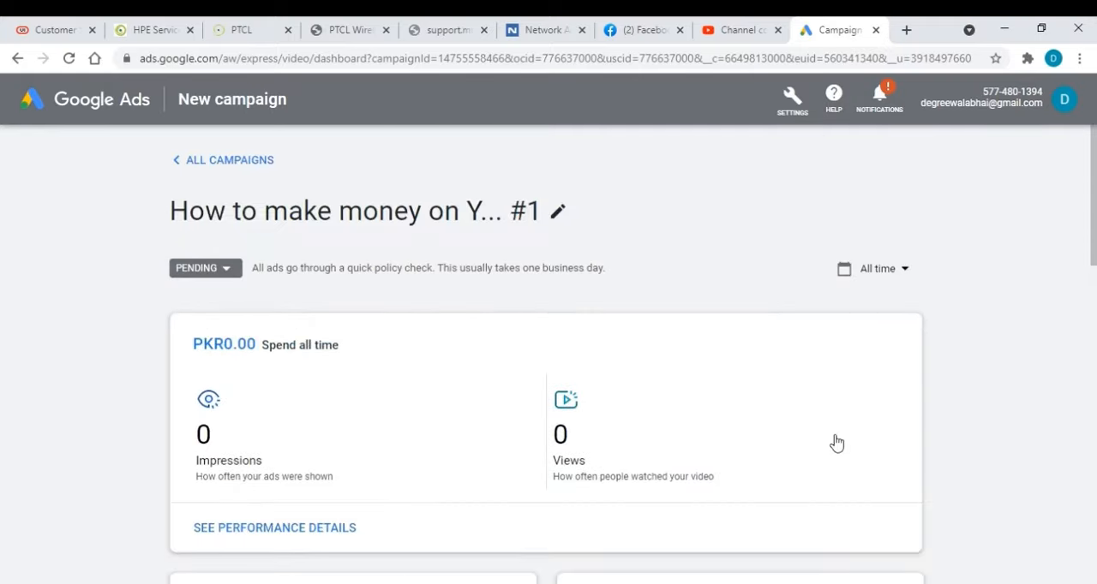
pyautogui.click(899, 275)
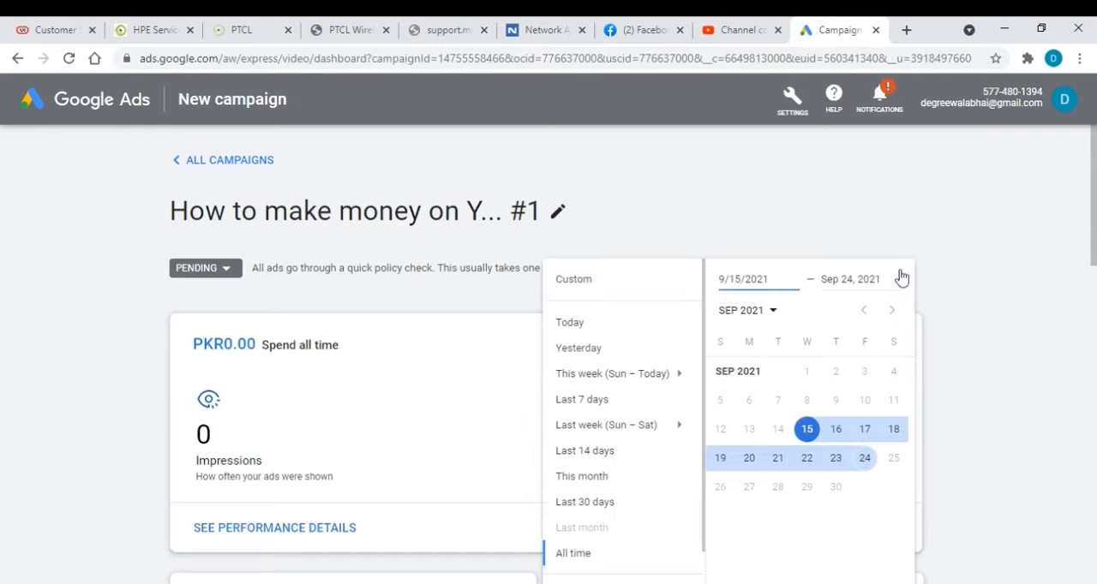
pyautogui.click(976, 440)
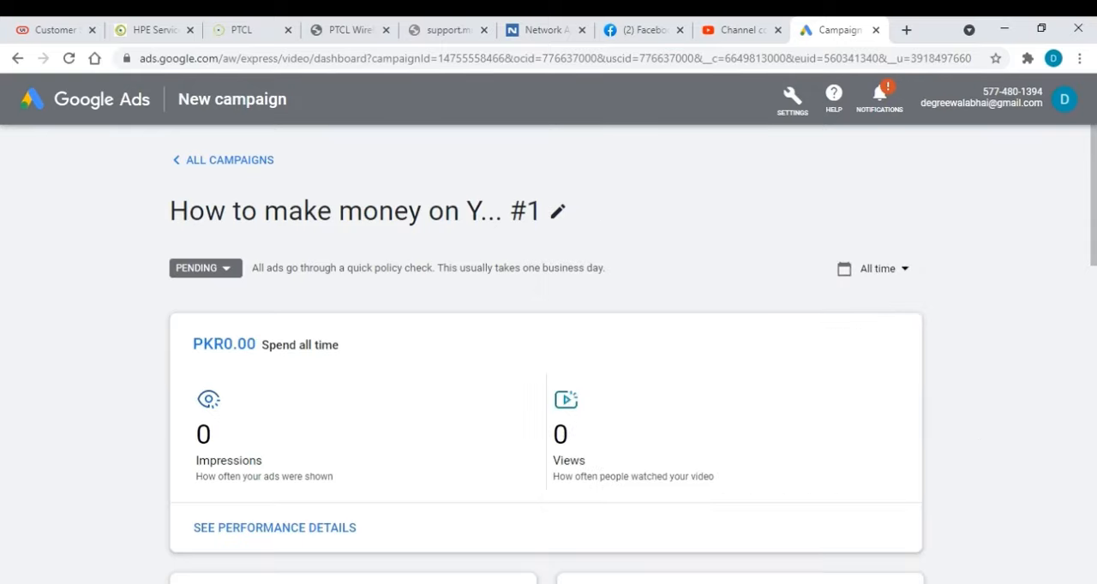